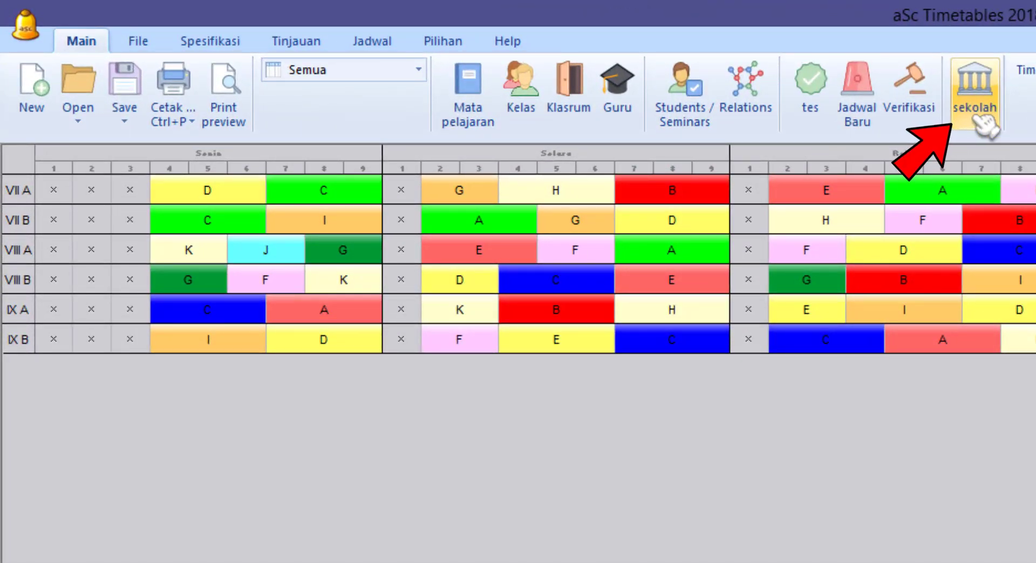
Set the school's maximum number of lessons per day to 18 and confirm the change in lesson count.
click(984, 123)
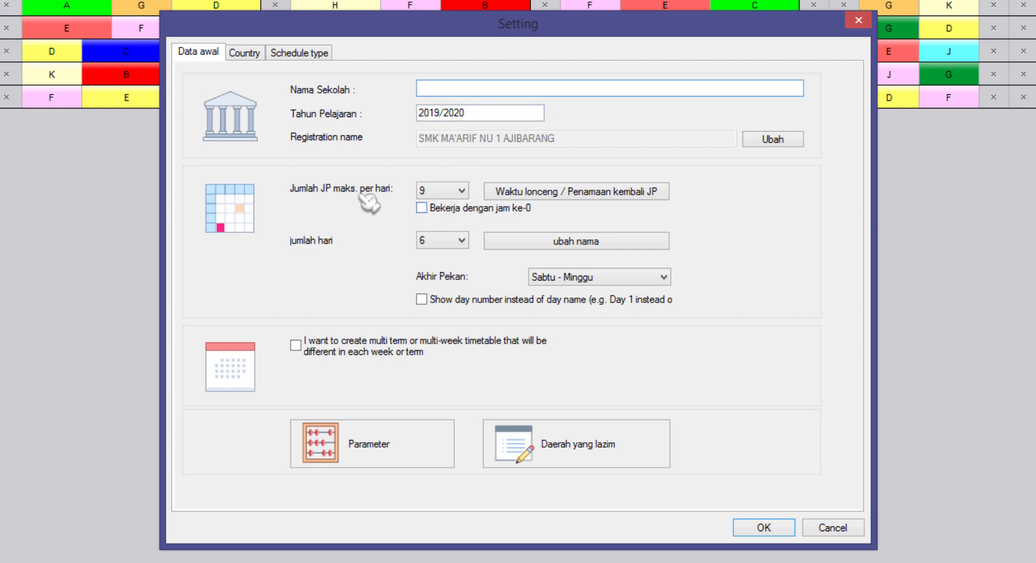
click(460, 191)
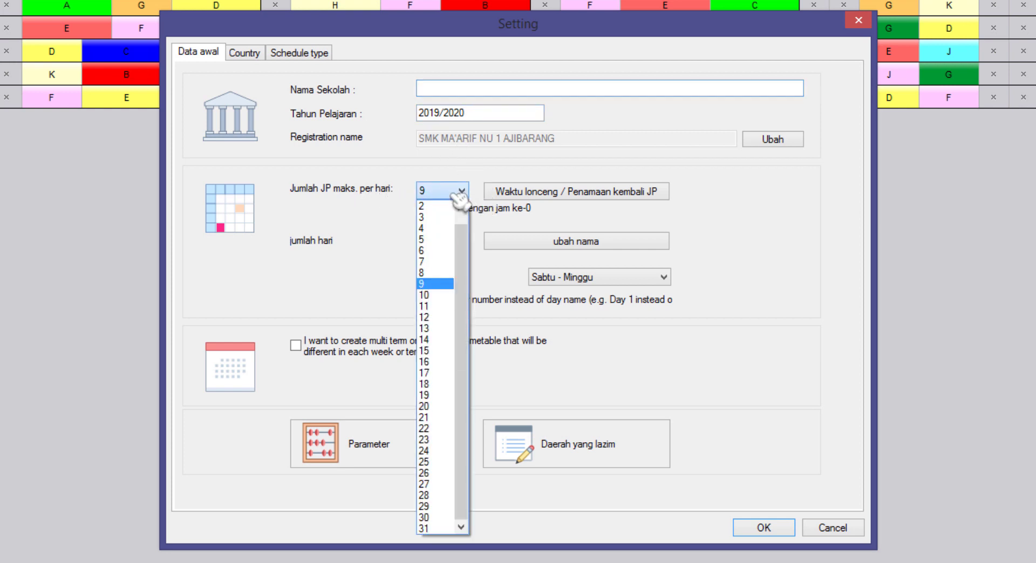
click(444, 385)
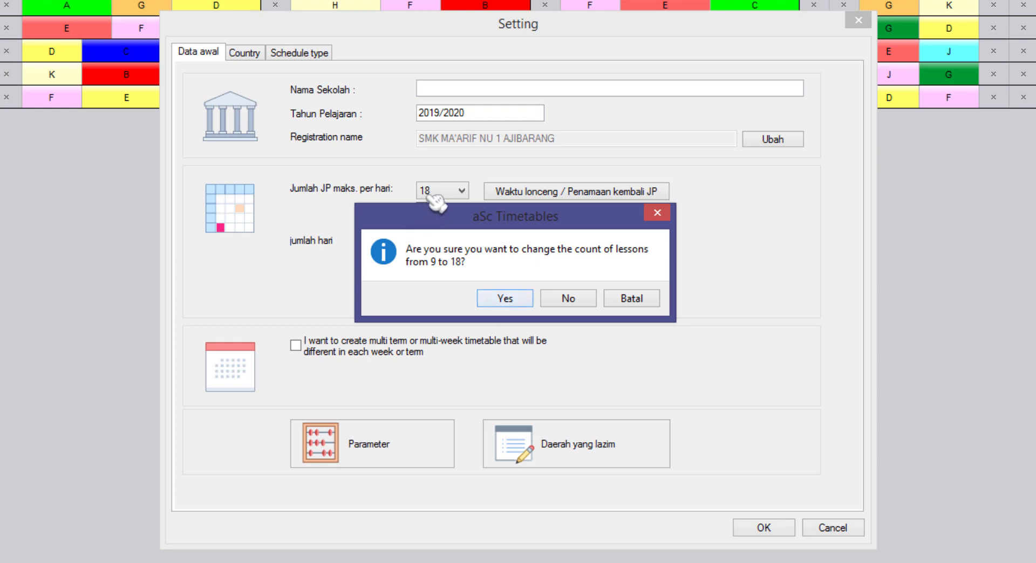
click(496, 298)
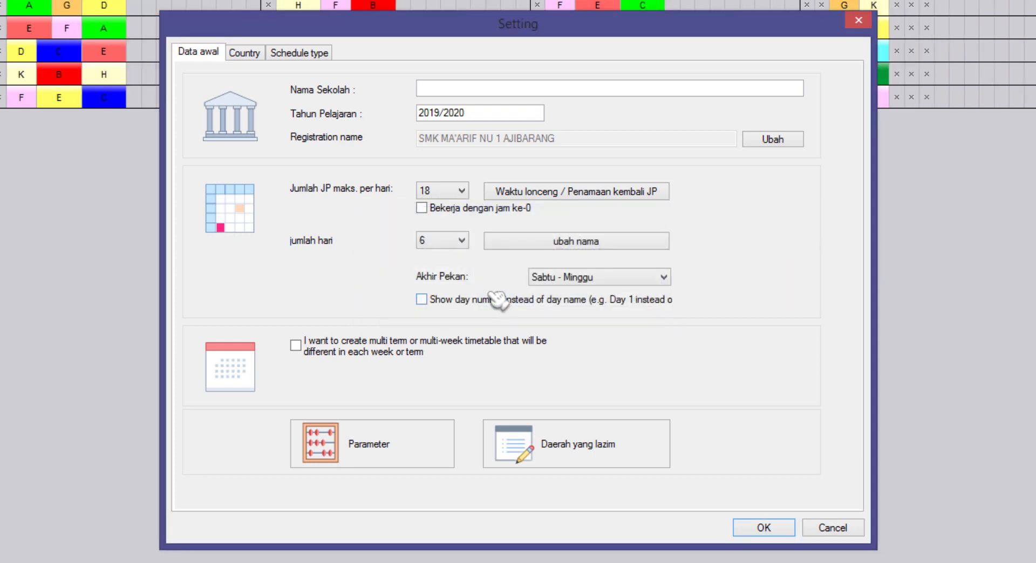
click(774, 528)
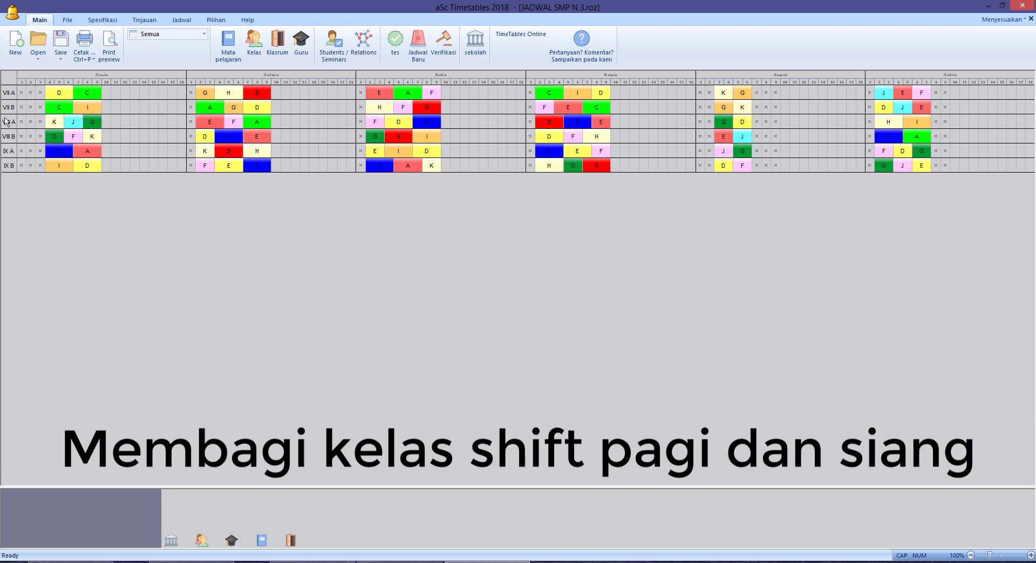
click(8, 92)
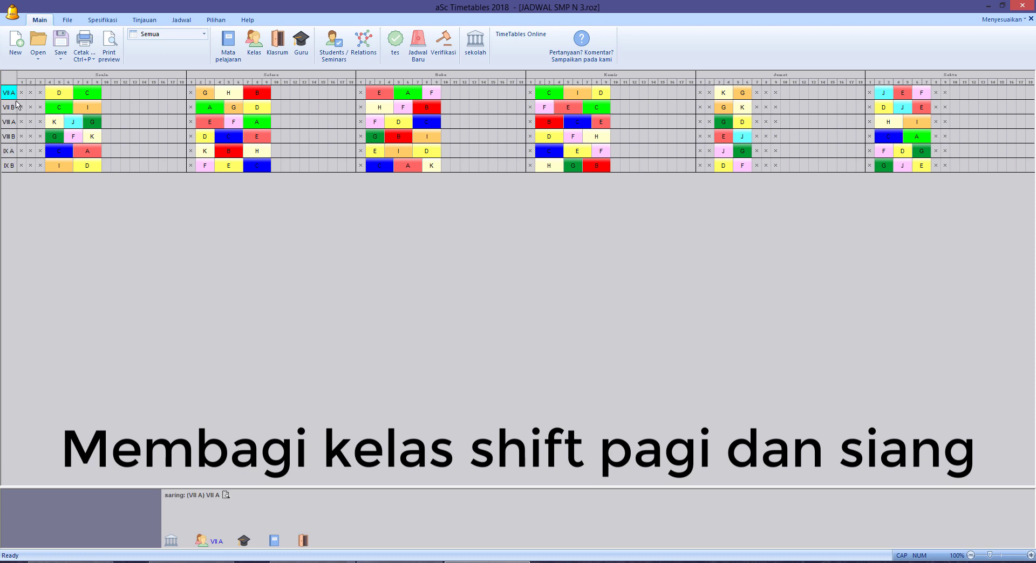
click(10, 121)
click(8, 151)
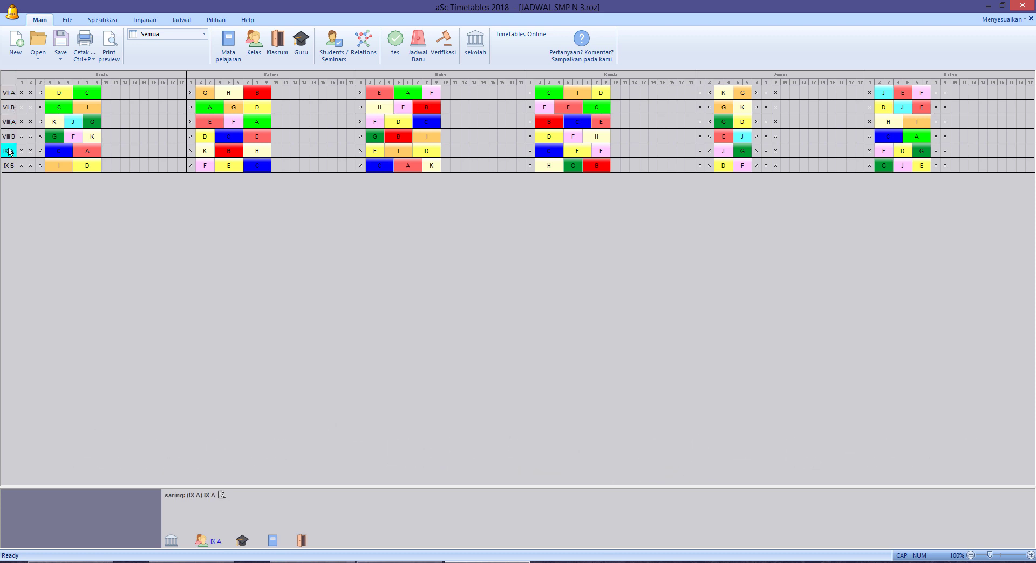
click(8, 107)
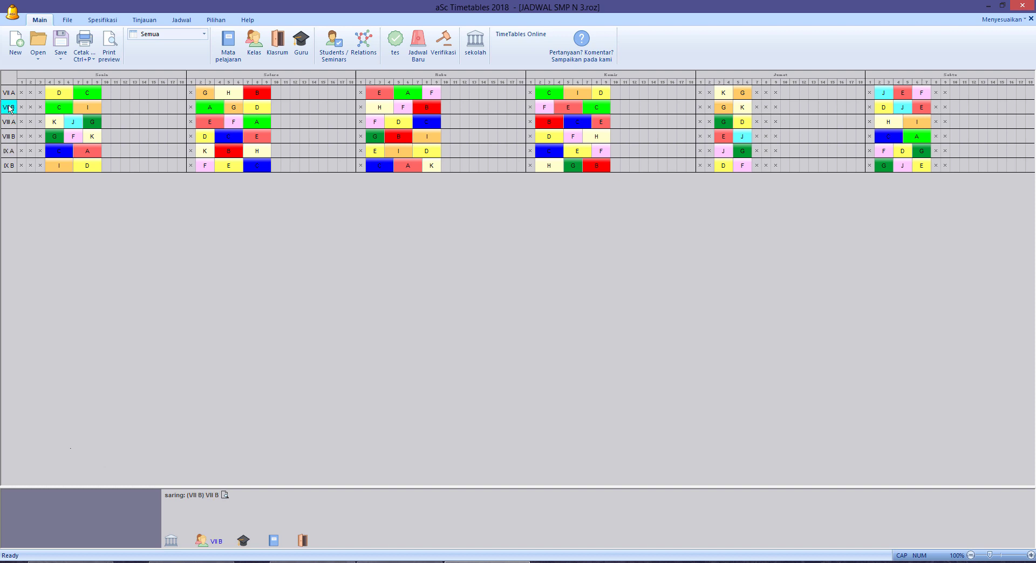
click(9, 137)
click(9, 165)
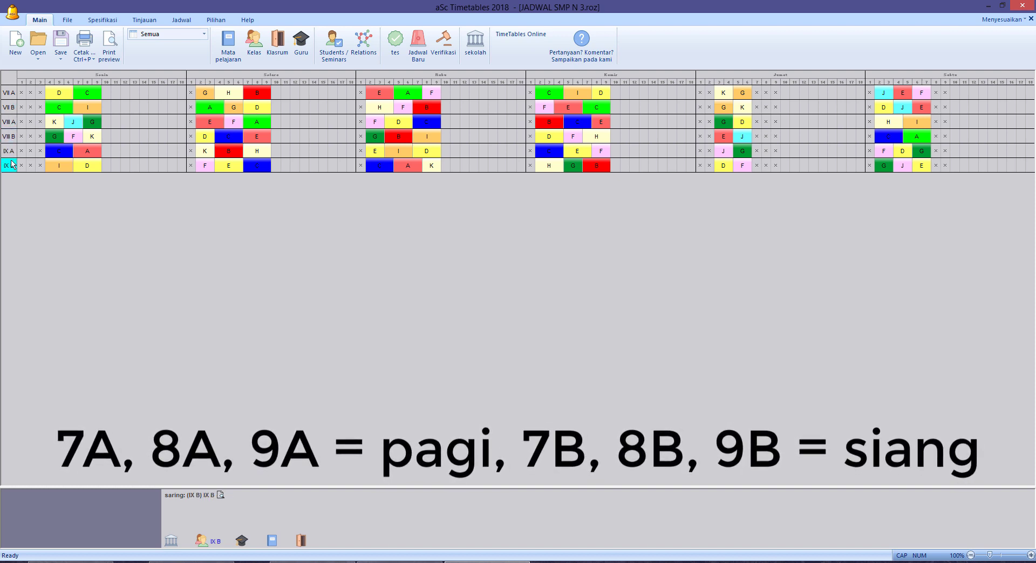
click(10, 94)
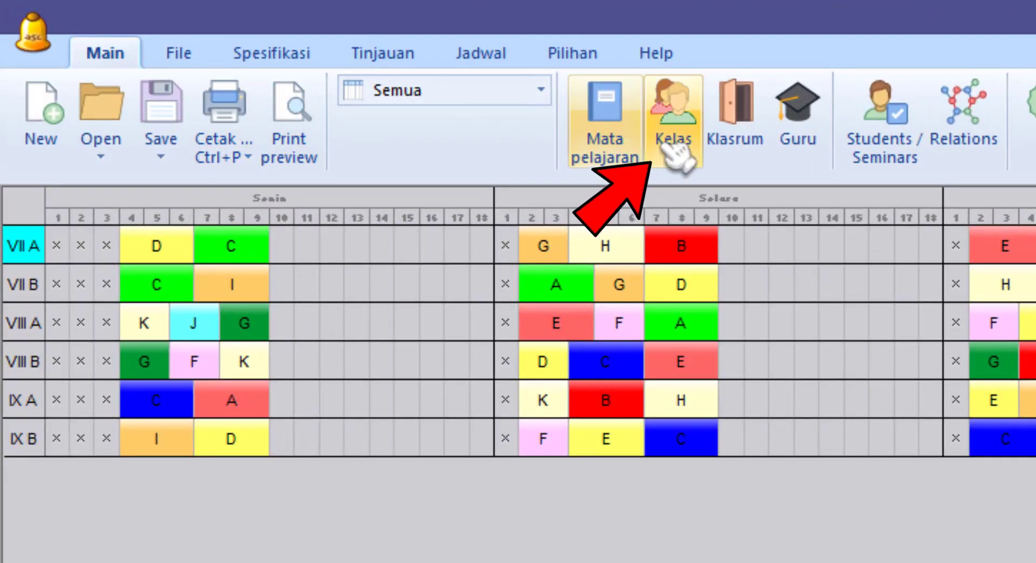
Open the class list and widen its waktu kosong column.
click(672, 148)
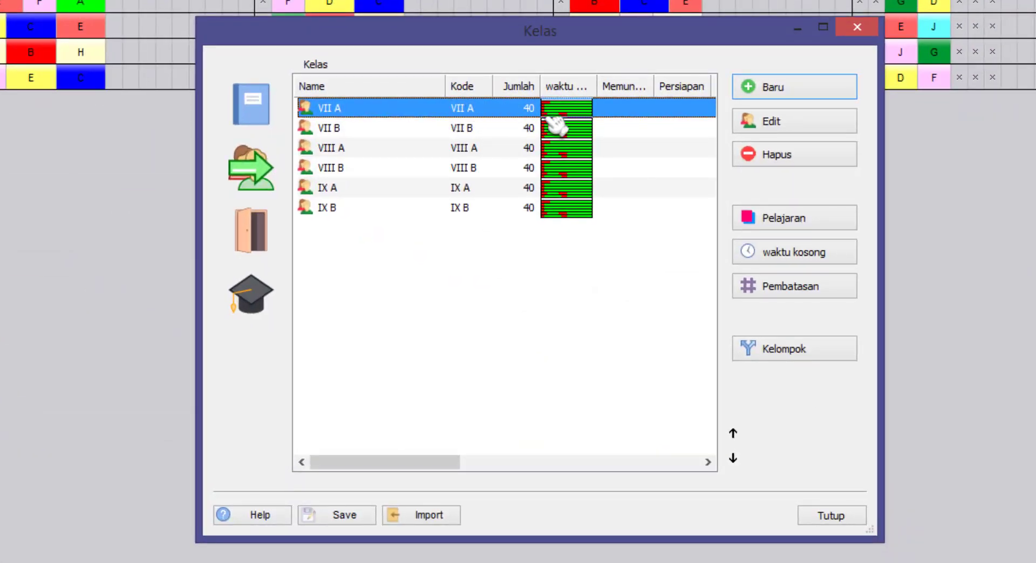
drag(596, 92, 628, 87)
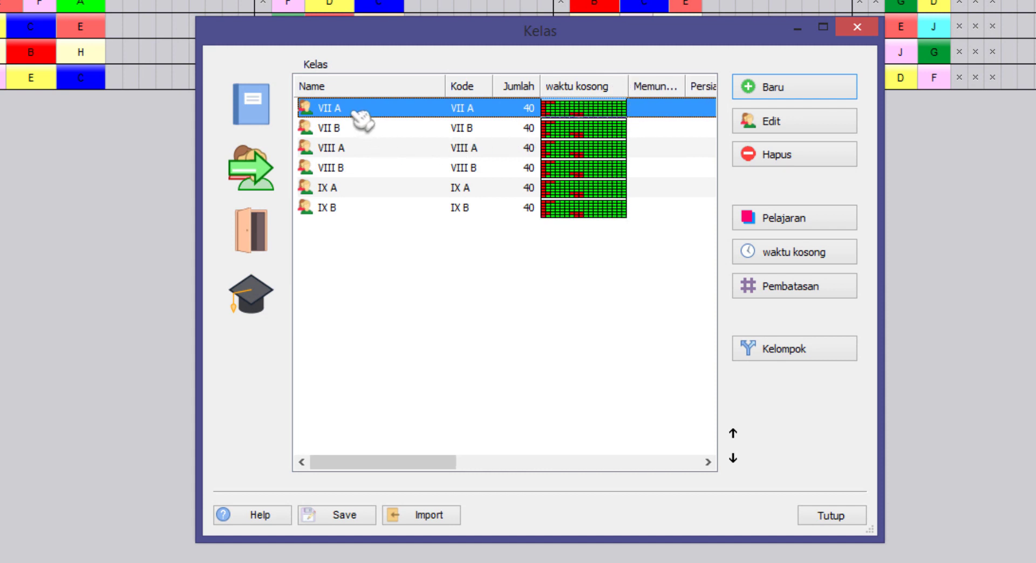
click(358, 149)
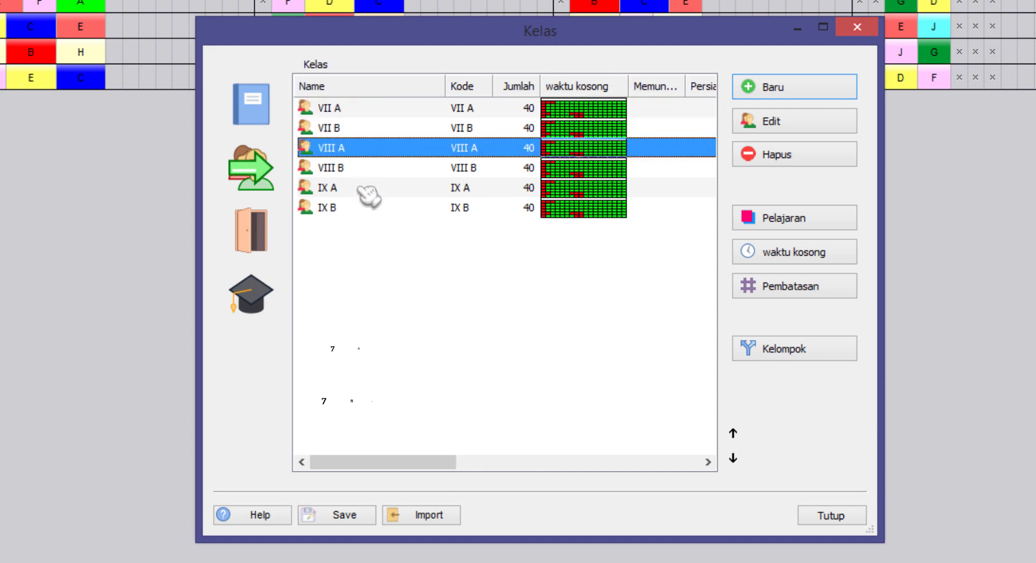
click(360, 188)
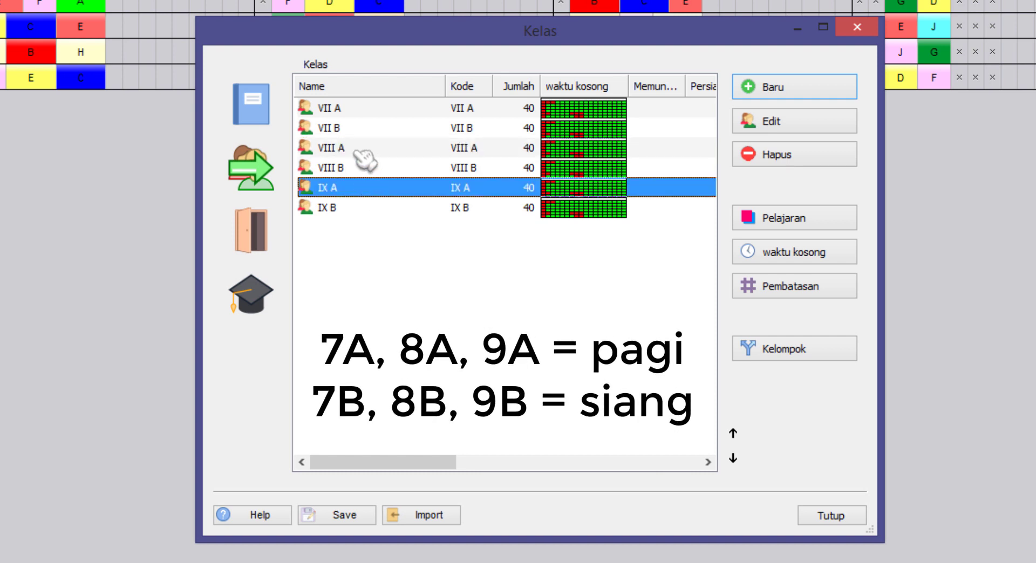
click(369, 129)
click(370, 170)
click(372, 210)
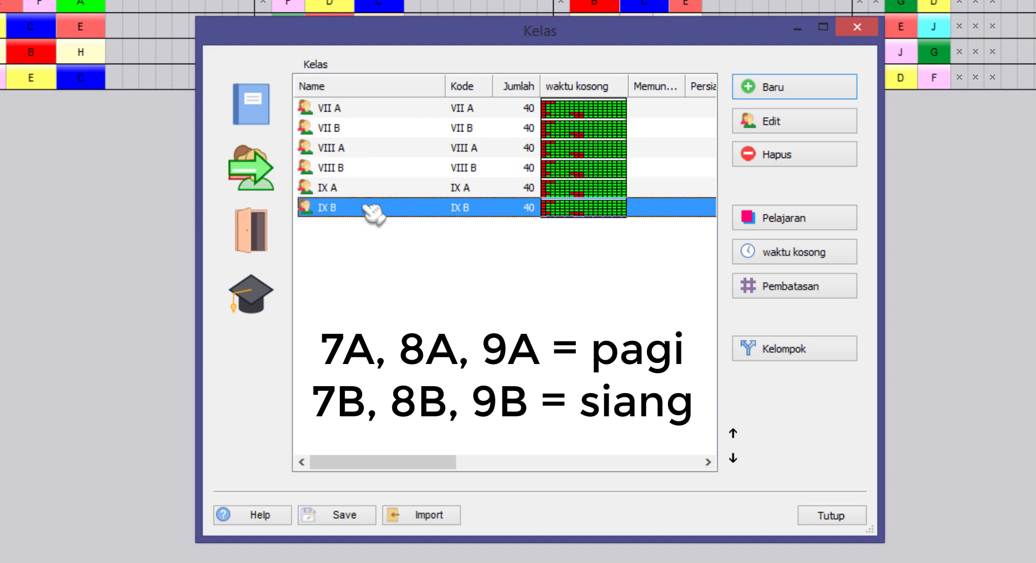
Mark periods 10 through 18 as unavailable on all days in the waktu kosong grid of class VII A.
click(354, 108)
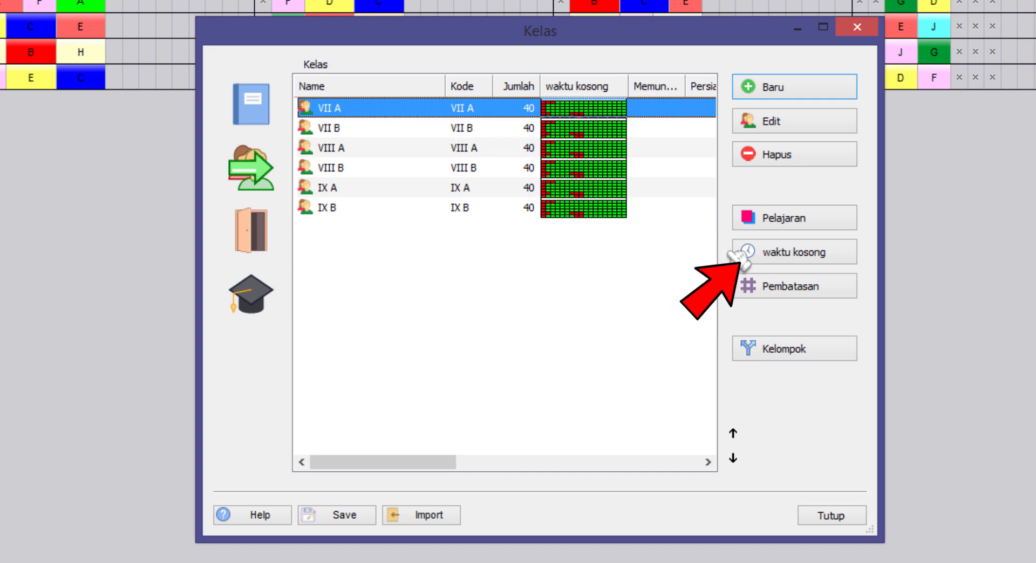
click(775, 253)
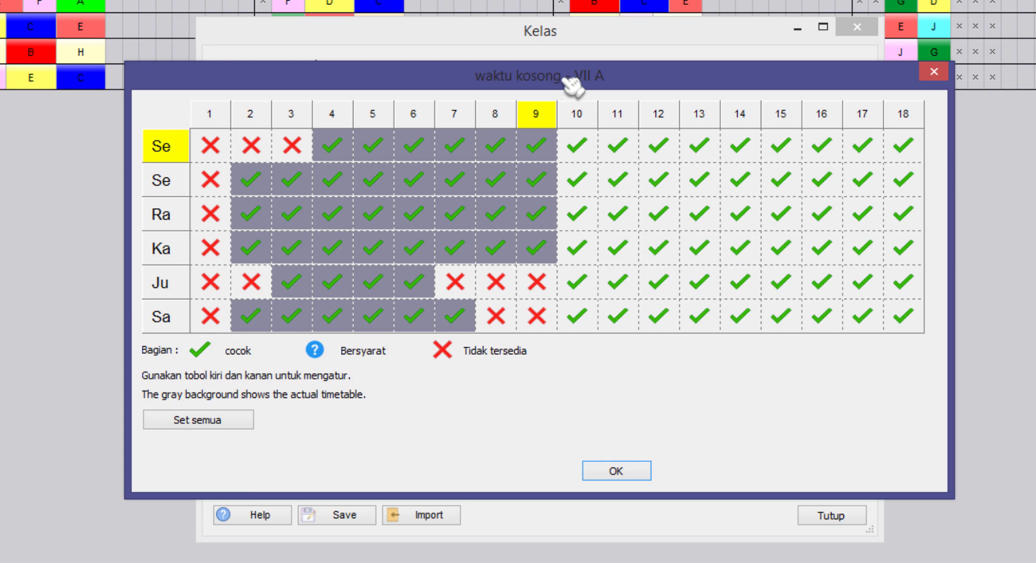
drag(580, 84, 582, 237)
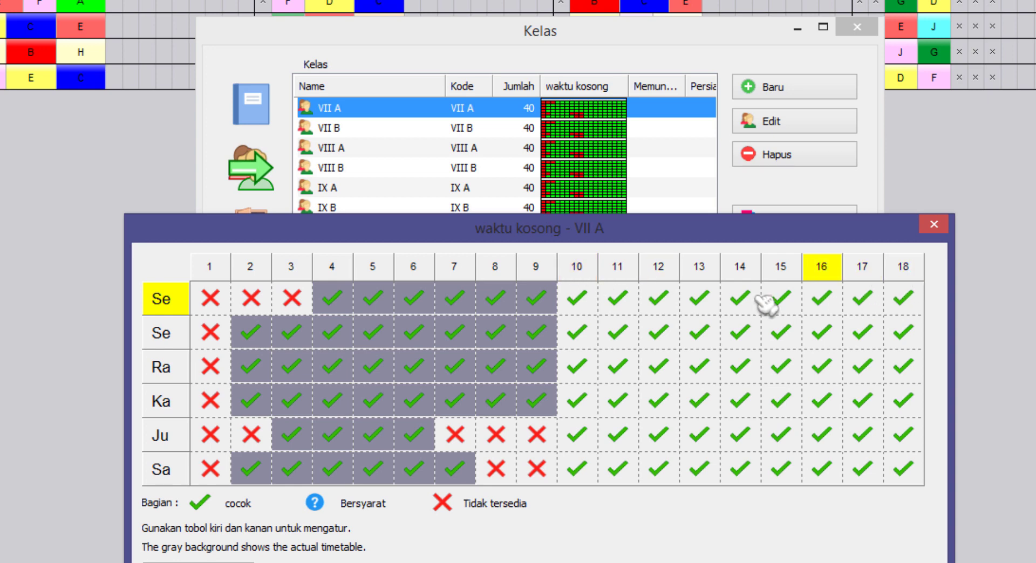
click(586, 272)
click(585, 273)
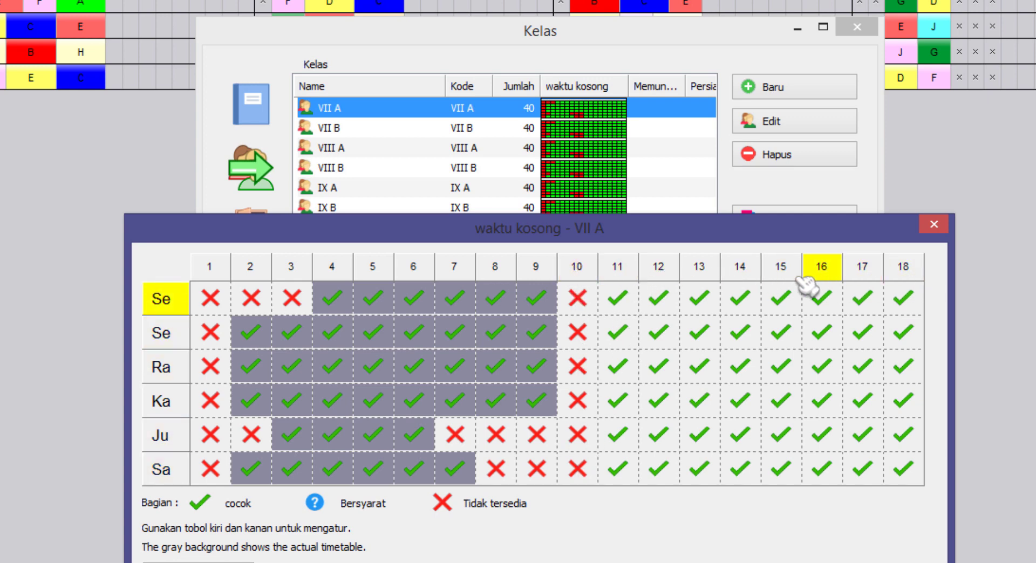
click(621, 267)
click(662, 267)
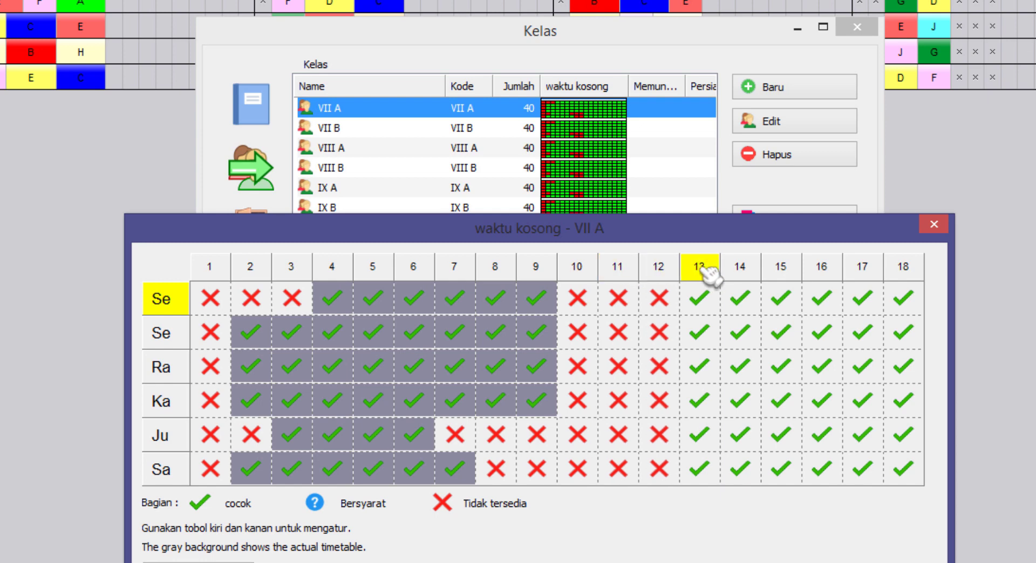
click(700, 266)
click(740, 266)
click(781, 266)
click(821, 267)
click(862, 267)
click(903, 268)
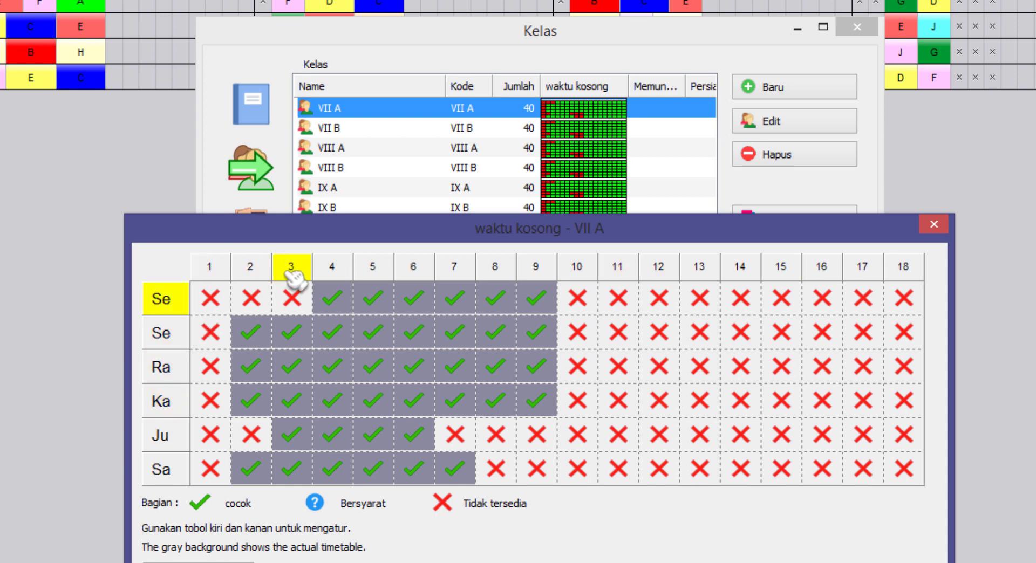
Mark periods 1, 2 and 3 as available on all days for class VII A and close its time-off grid.
click(210, 267)
click(249, 267)
click(290, 268)
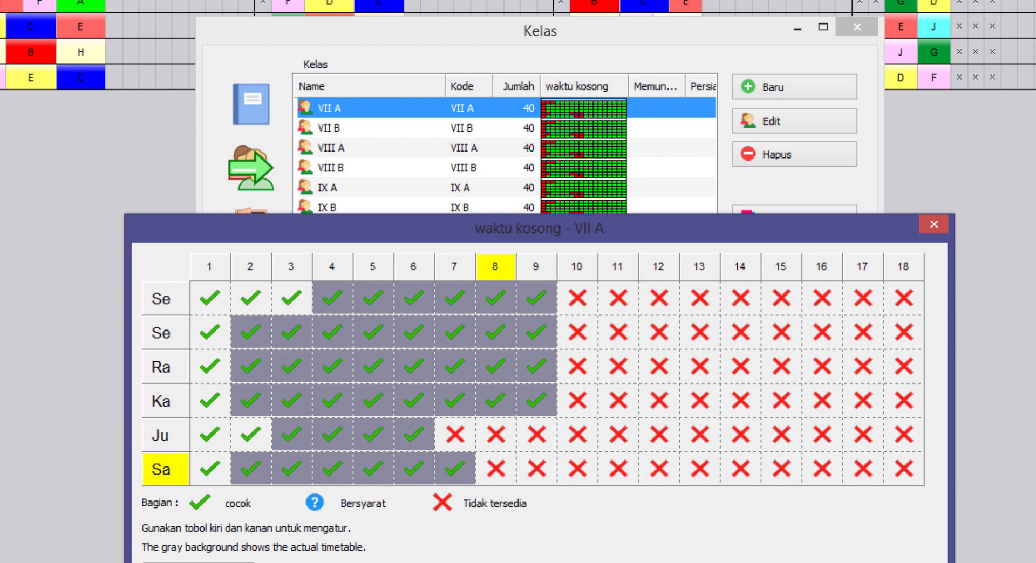
key(Escape)
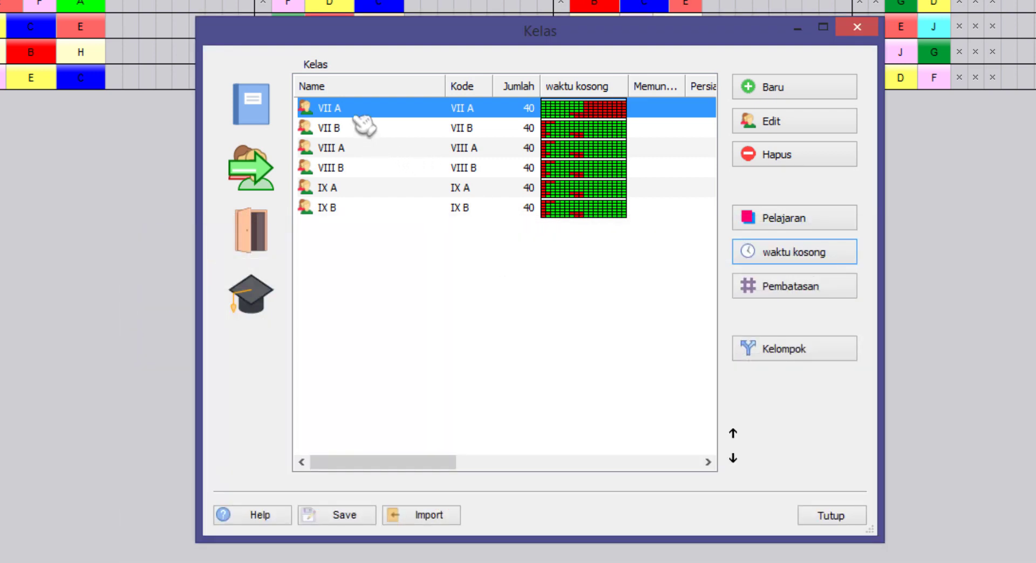
click(751, 260)
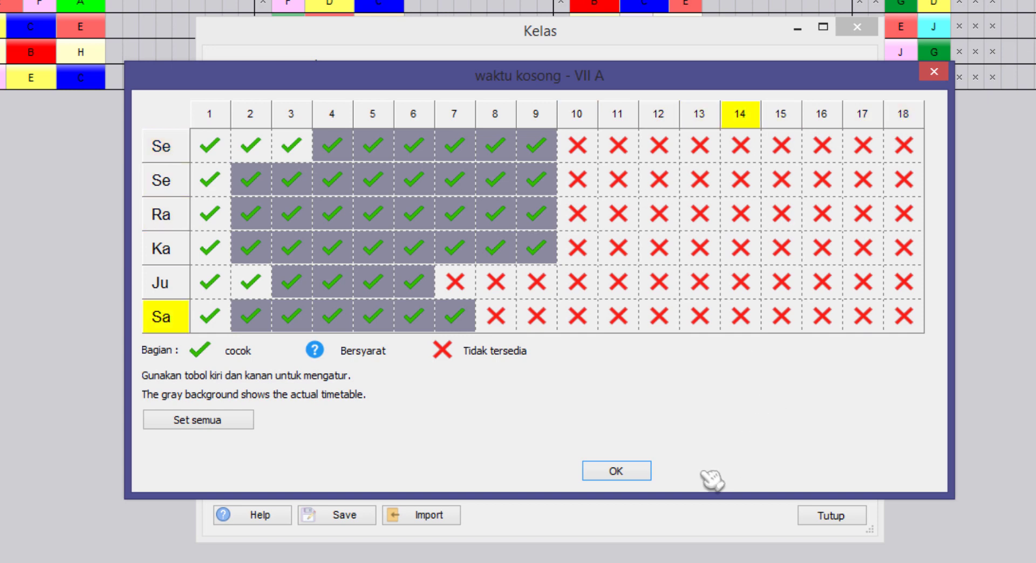
click(621, 472)
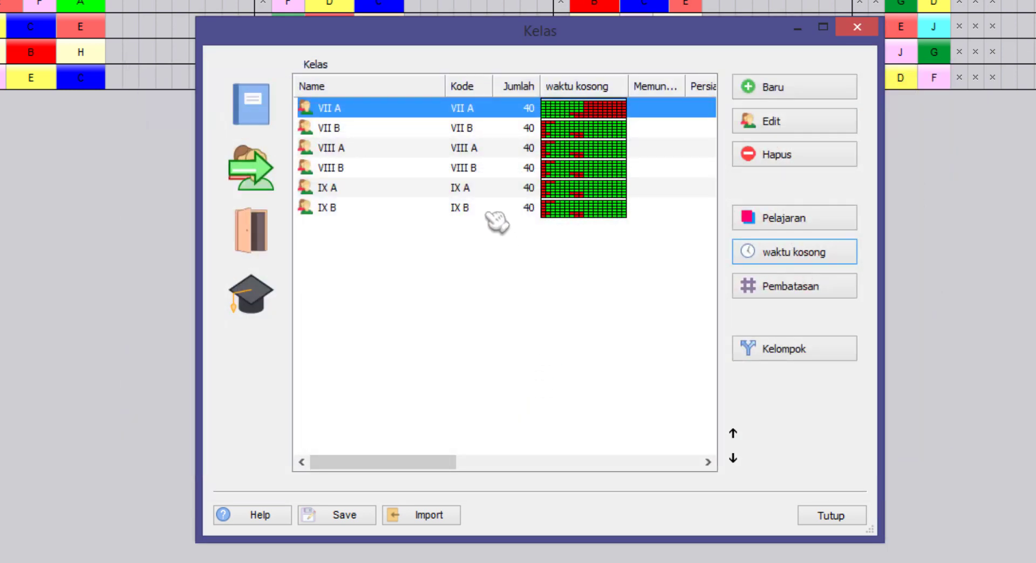
click(432, 145)
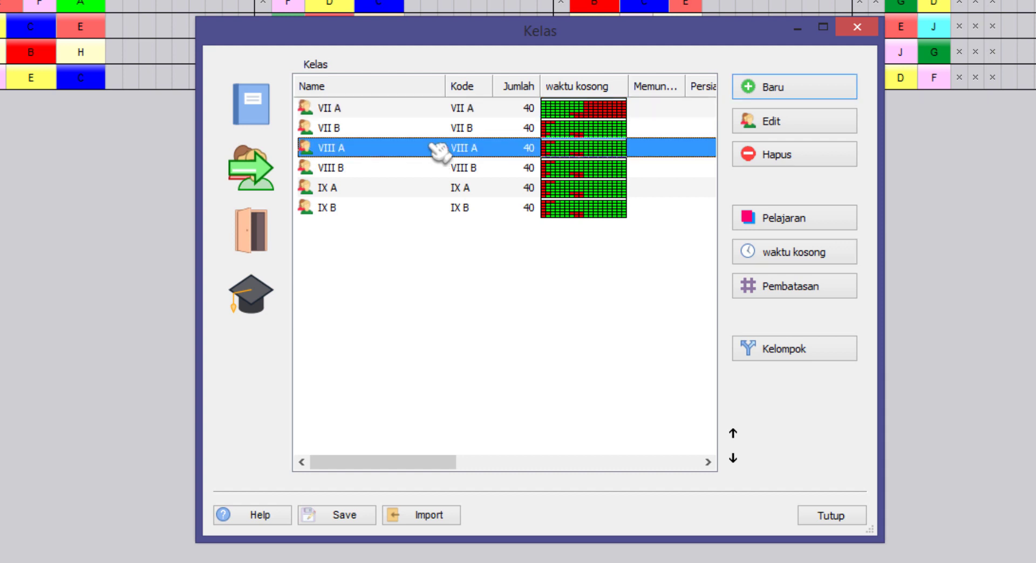
click(386, 187)
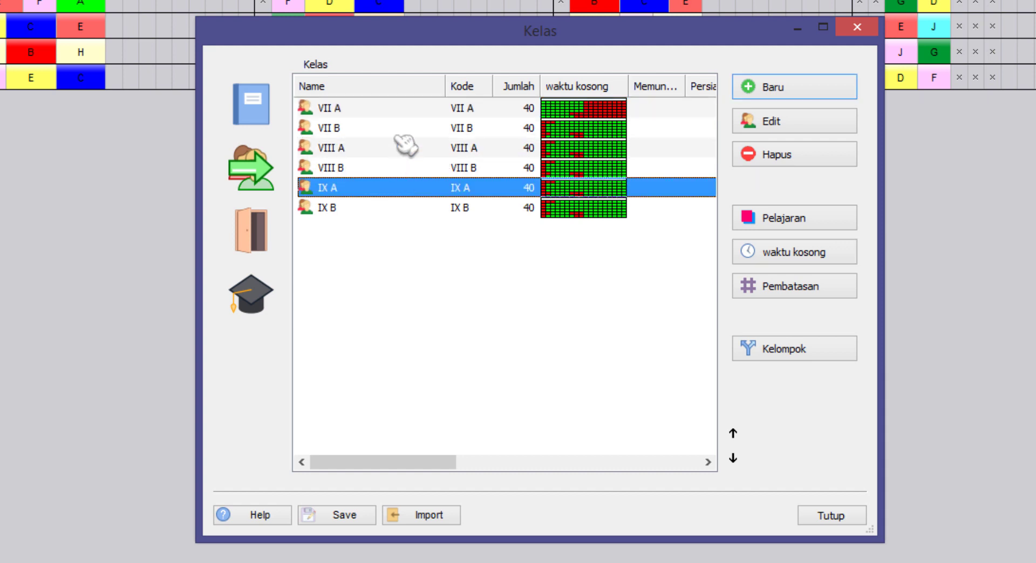
click(405, 109)
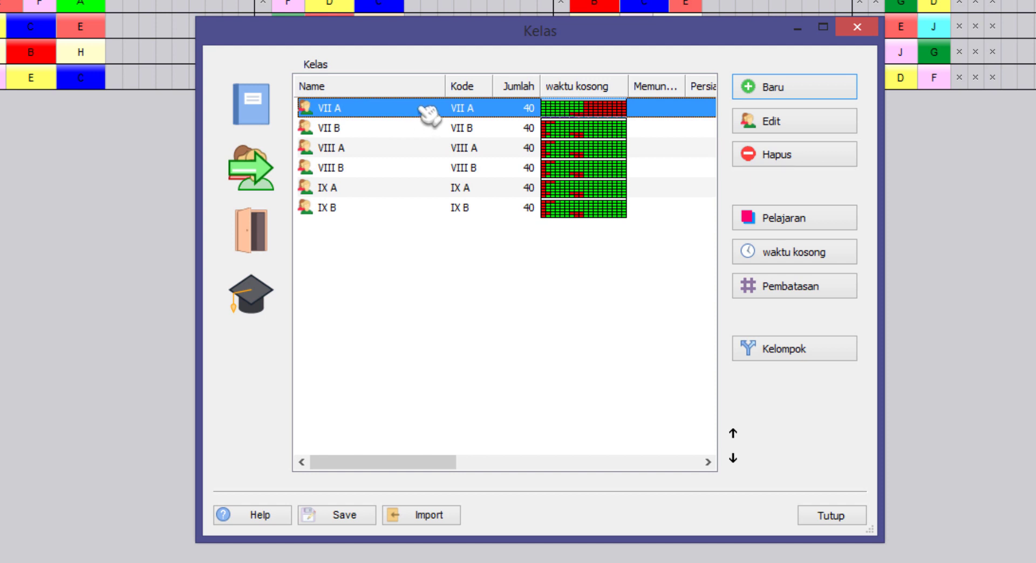
click(380, 154)
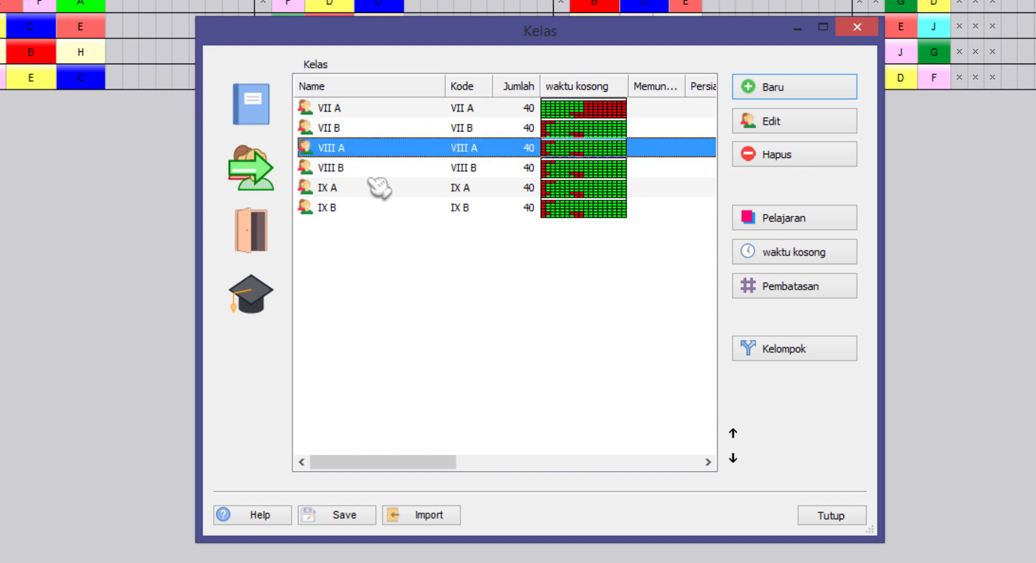
click(378, 188)
Apply class VII A's waktu kosong settings to classes VIII A and IX A.
click(430, 110)
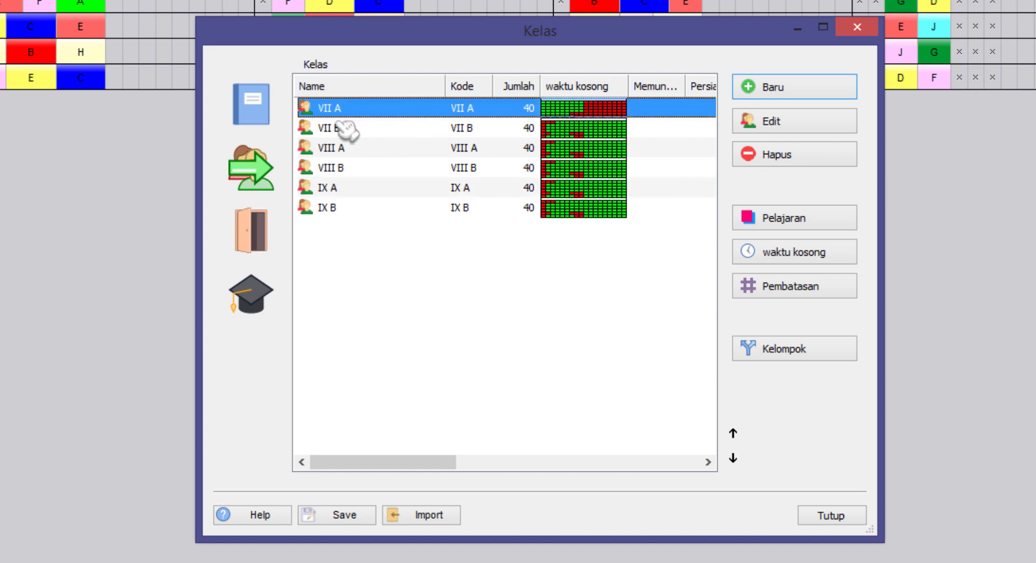
click(790, 254)
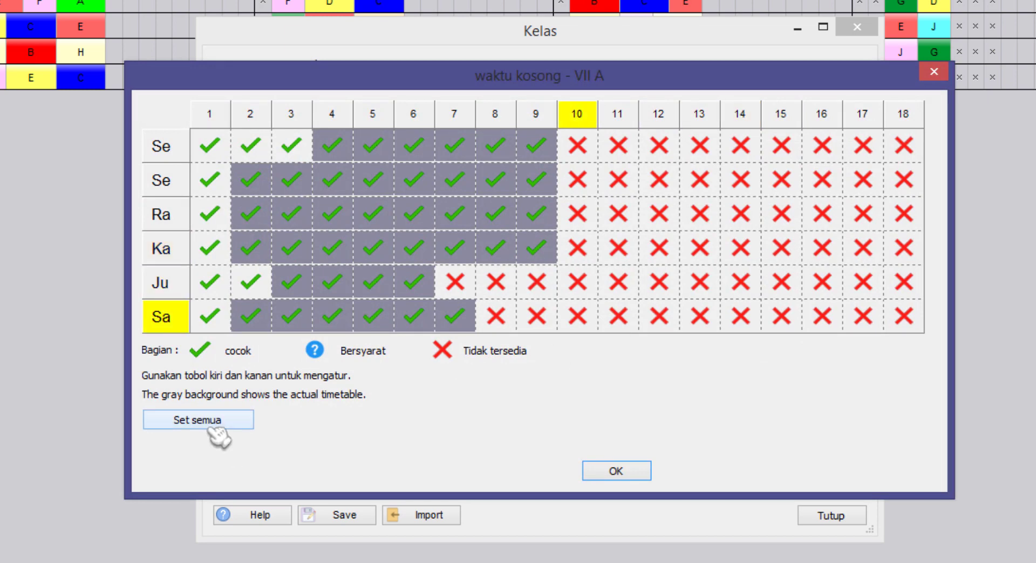
click(211, 424)
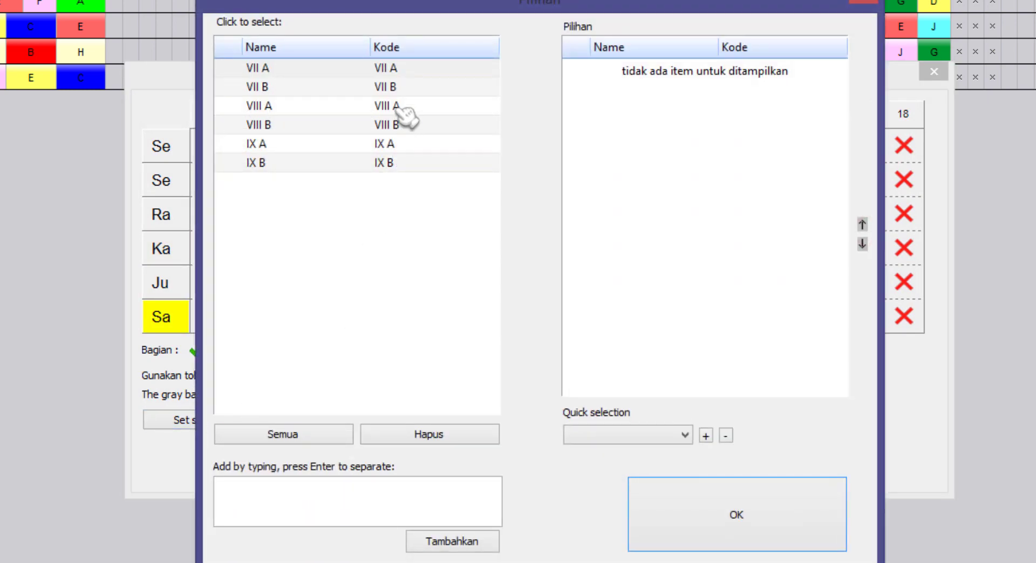
click(406, 113)
click(388, 145)
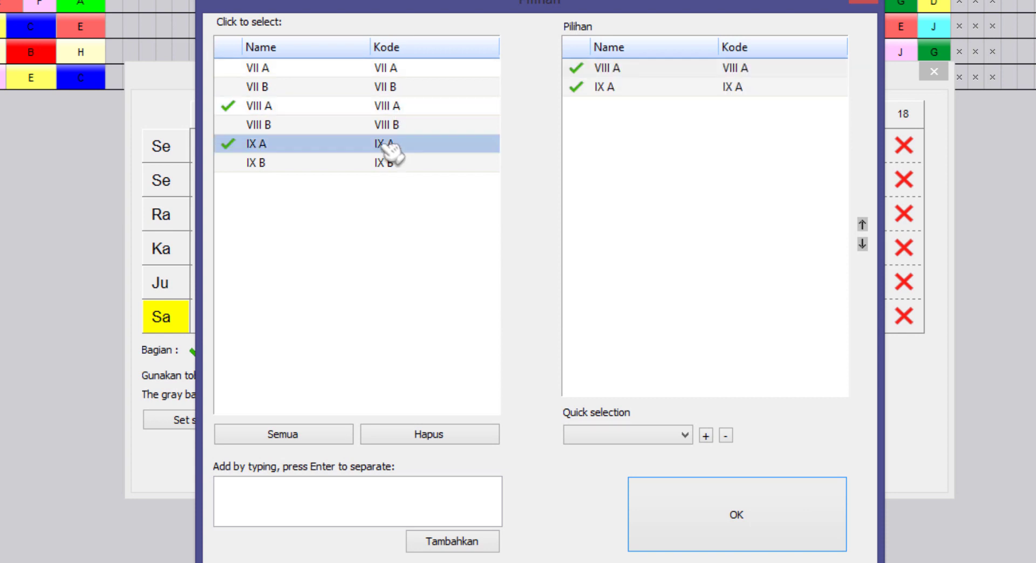
click(690, 495)
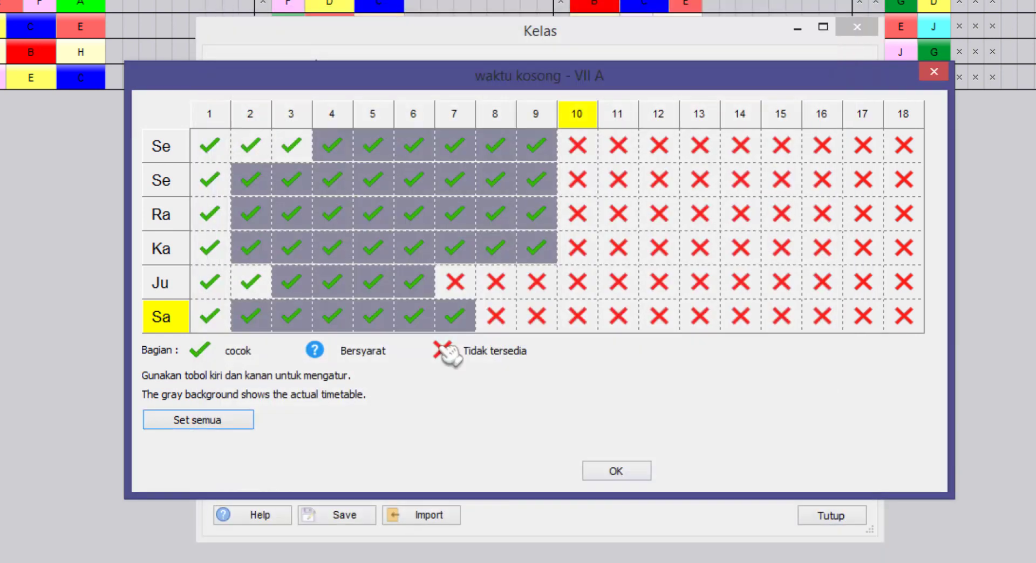
click(635, 475)
click(460, 168)
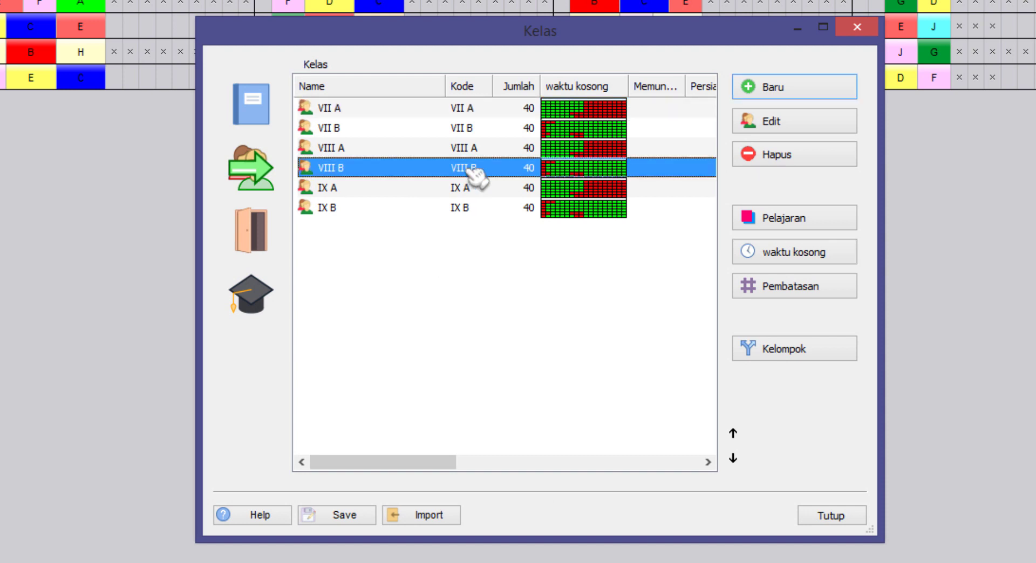
click(543, 207)
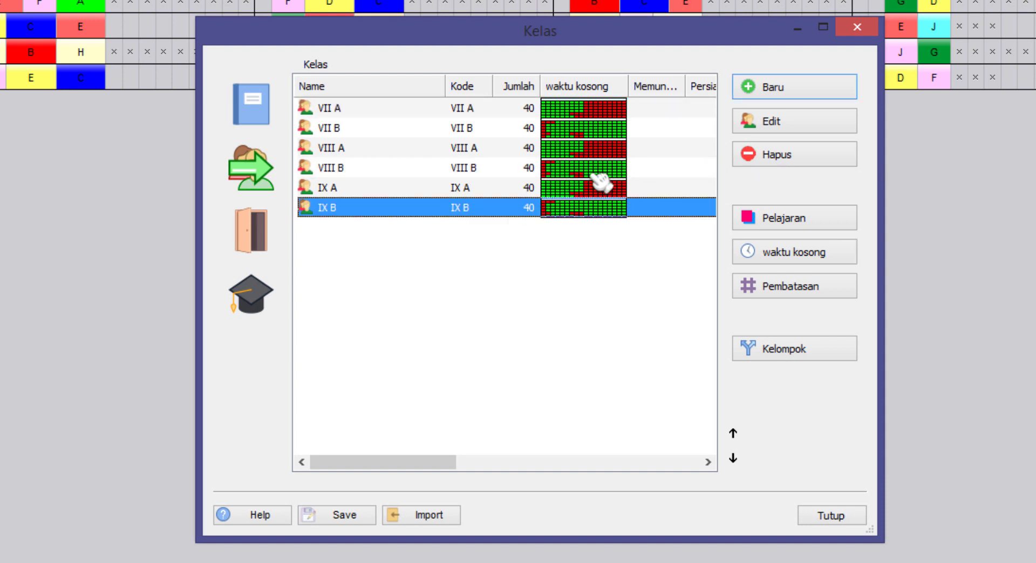
click(480, 131)
click(413, 174)
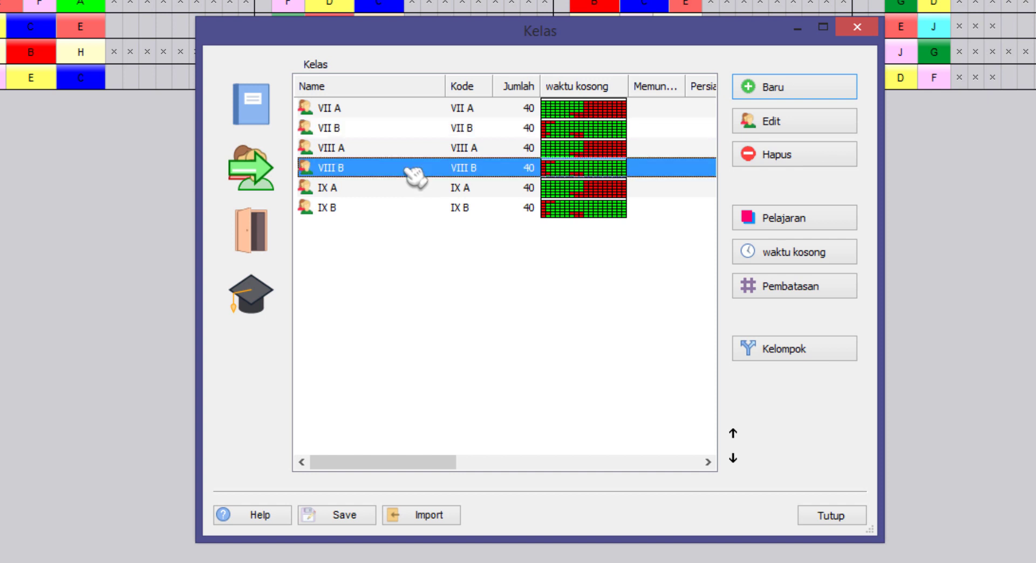
click(400, 208)
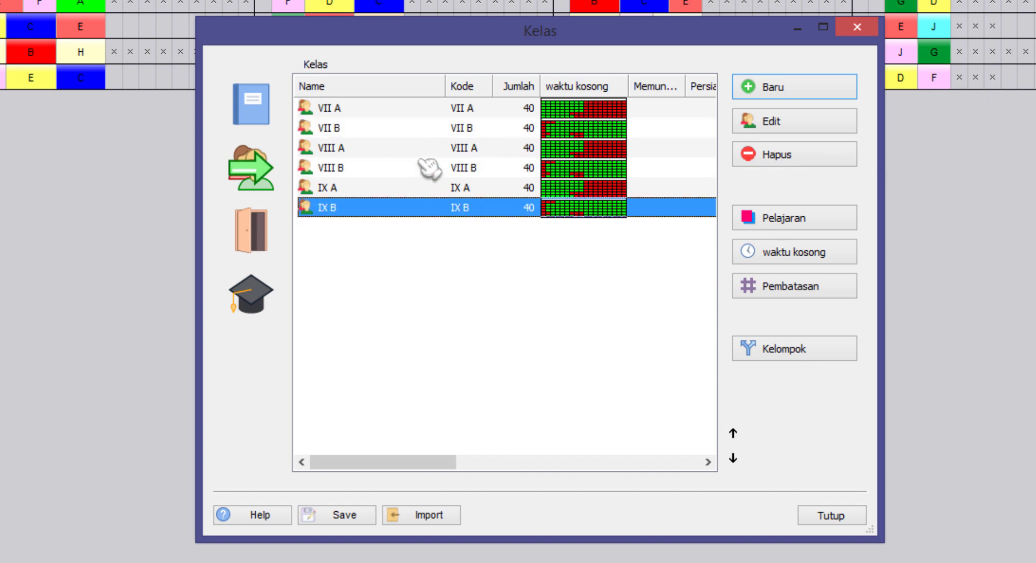
Mark periods 2 through 9 as unavailable on all days for class VII B and close its waktu kosong grid.
click(422, 129)
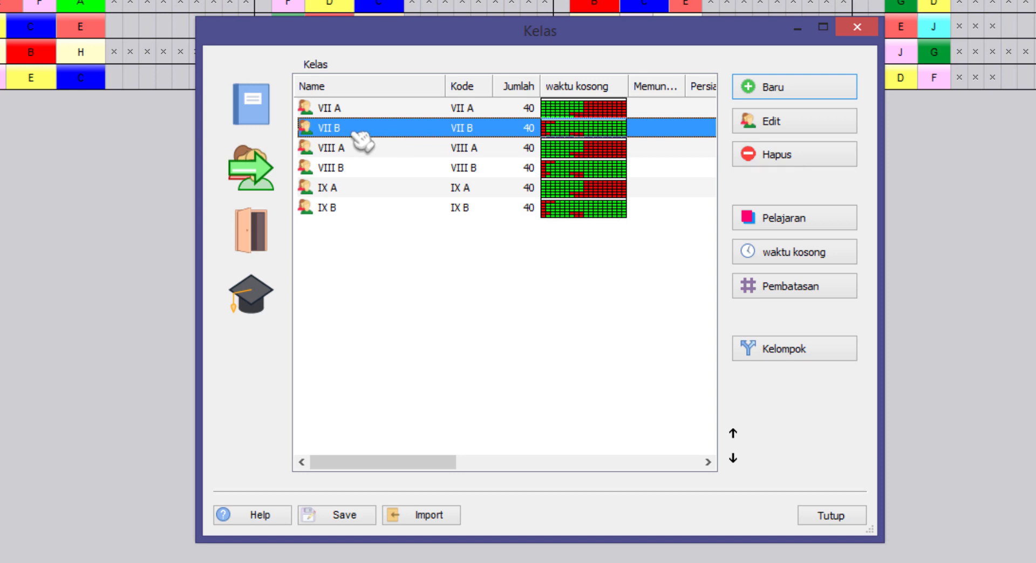
click(780, 257)
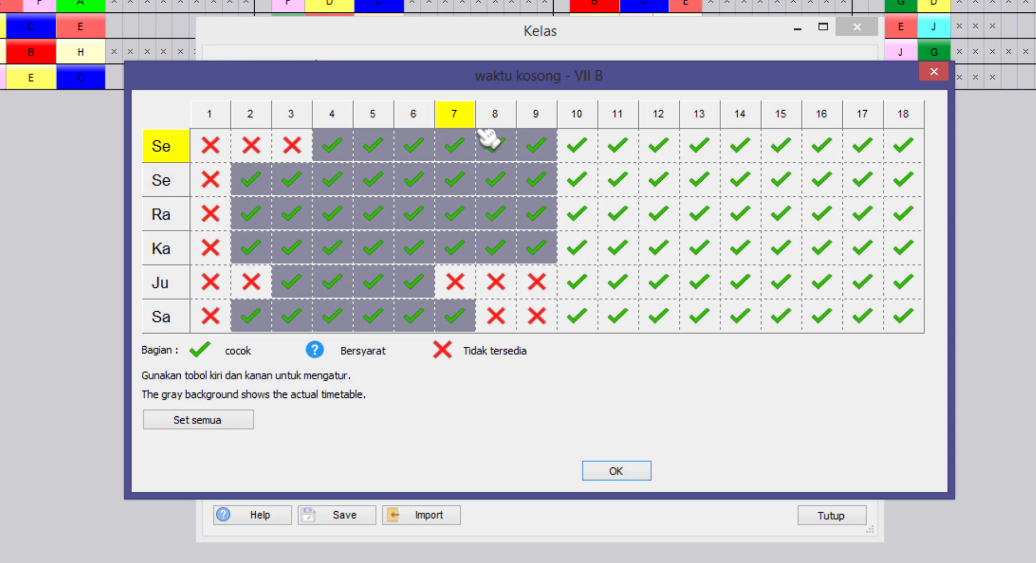
drag(542, 85, 537, 264)
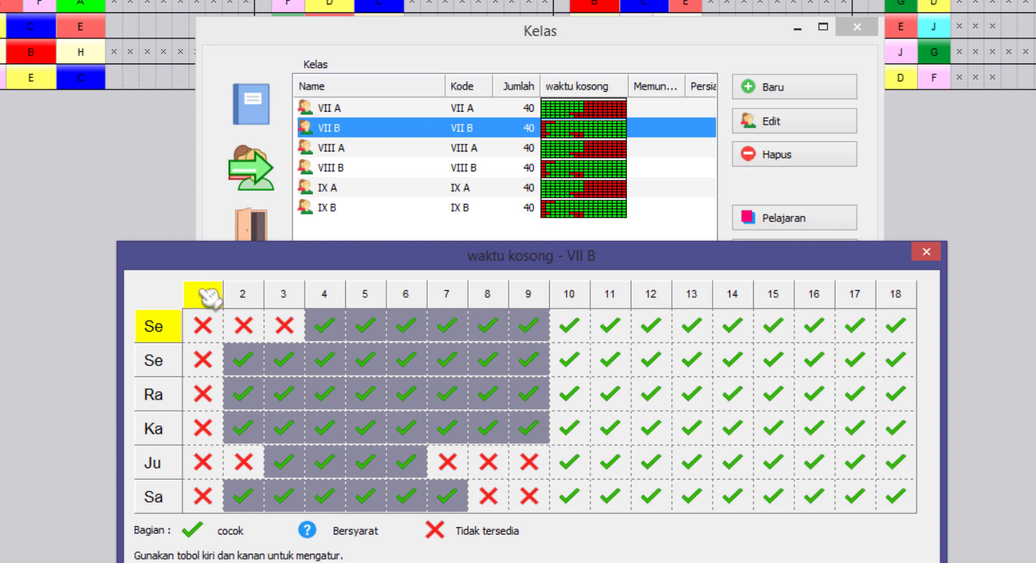
click(252, 303)
click(252, 303)
click(253, 304)
click(286, 295)
click(287, 296)
click(326, 296)
click(326, 296)
click(367, 295)
click(367, 295)
click(406, 295)
click(406, 295)
click(447, 295)
click(447, 295)
click(488, 295)
click(488, 295)
click(528, 296)
click(529, 295)
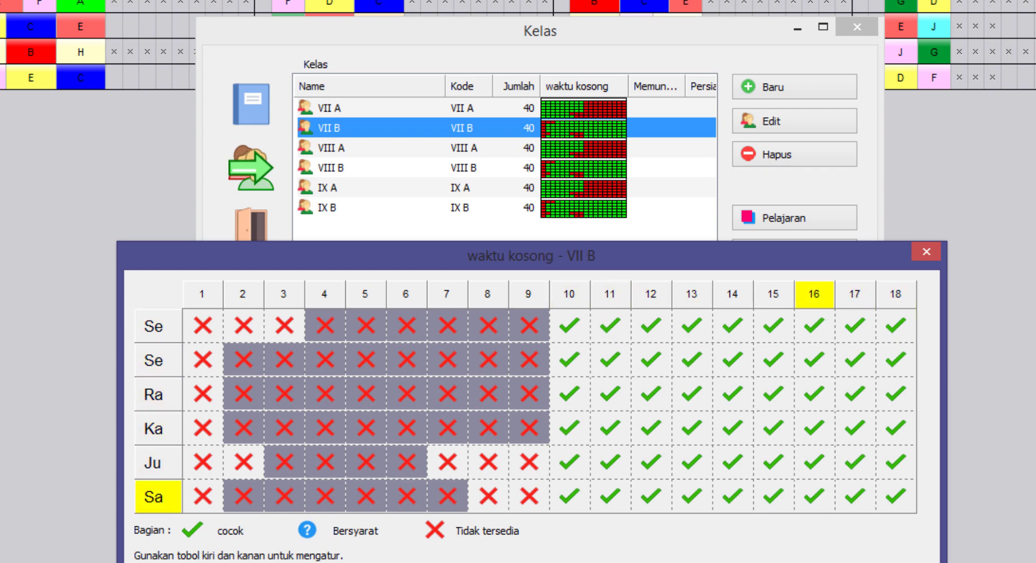
key(Escape)
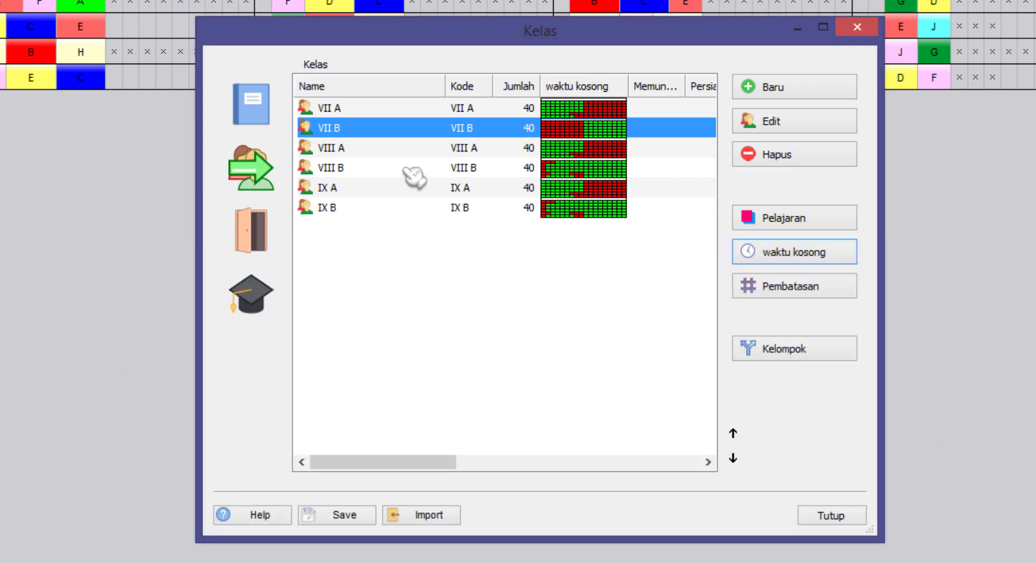
Apply class VII B's waktu kosong settings to classes VIII B and IX B.
click(409, 171)
click(403, 210)
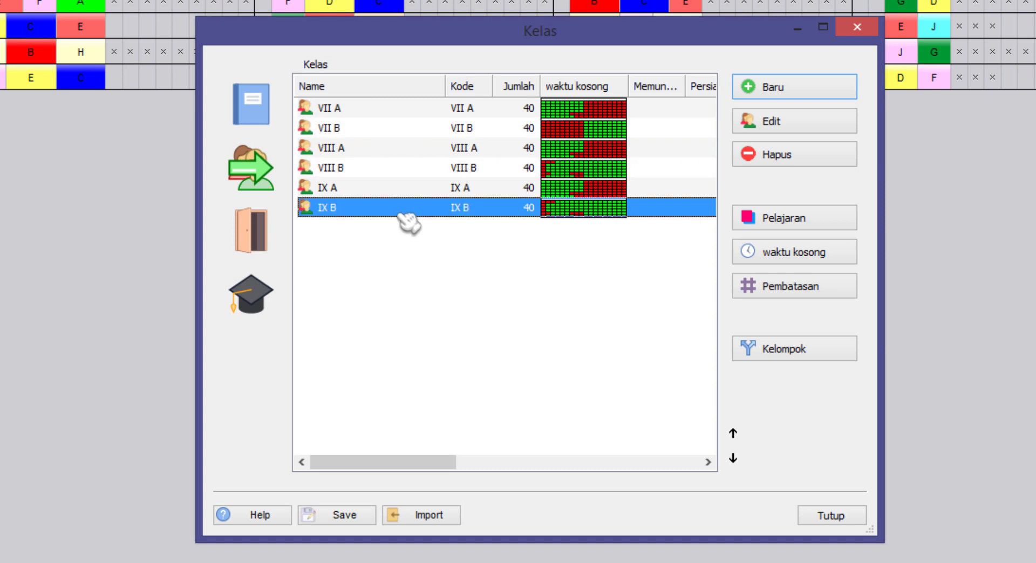
click(394, 128)
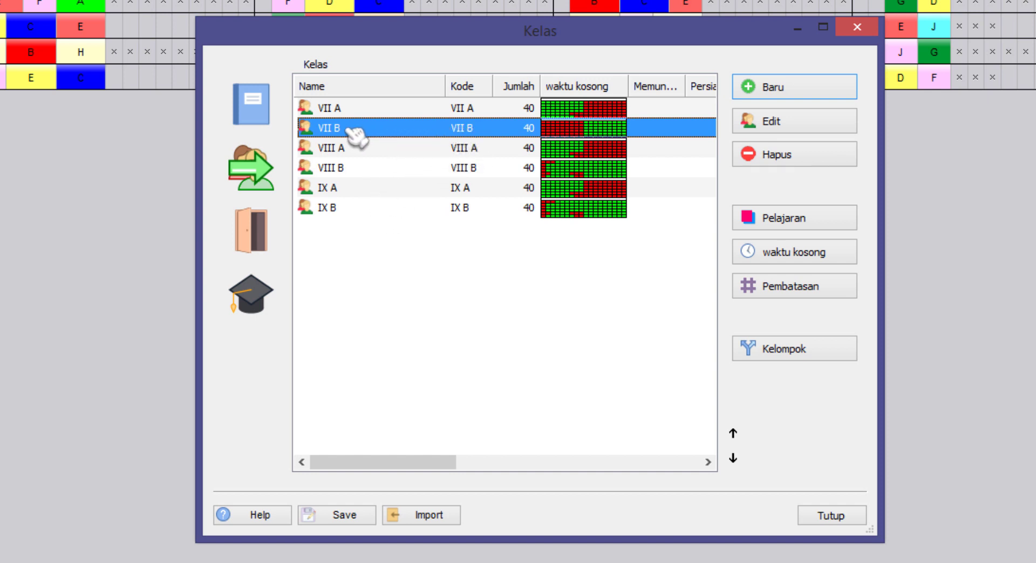
click(789, 254)
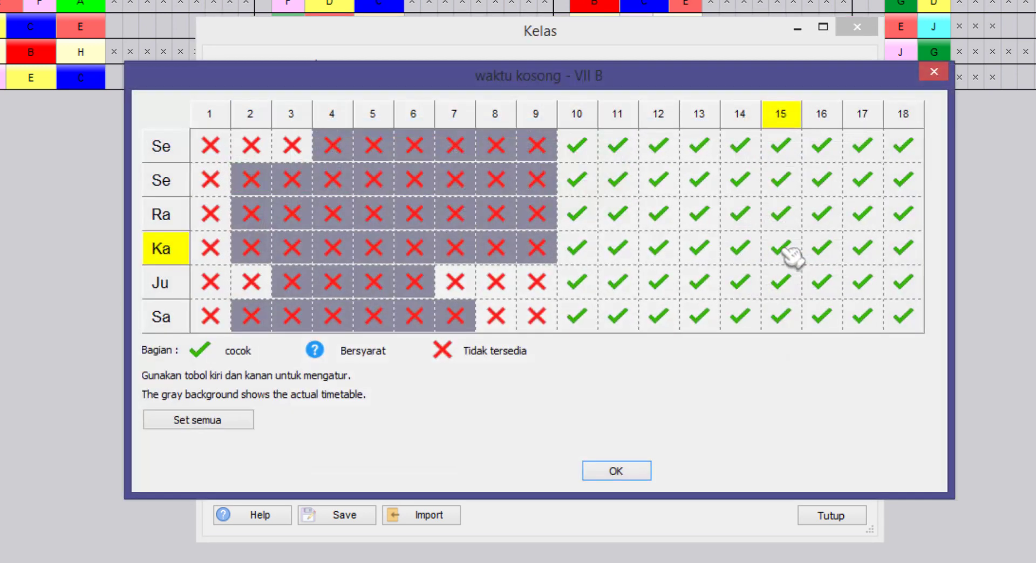
click(236, 423)
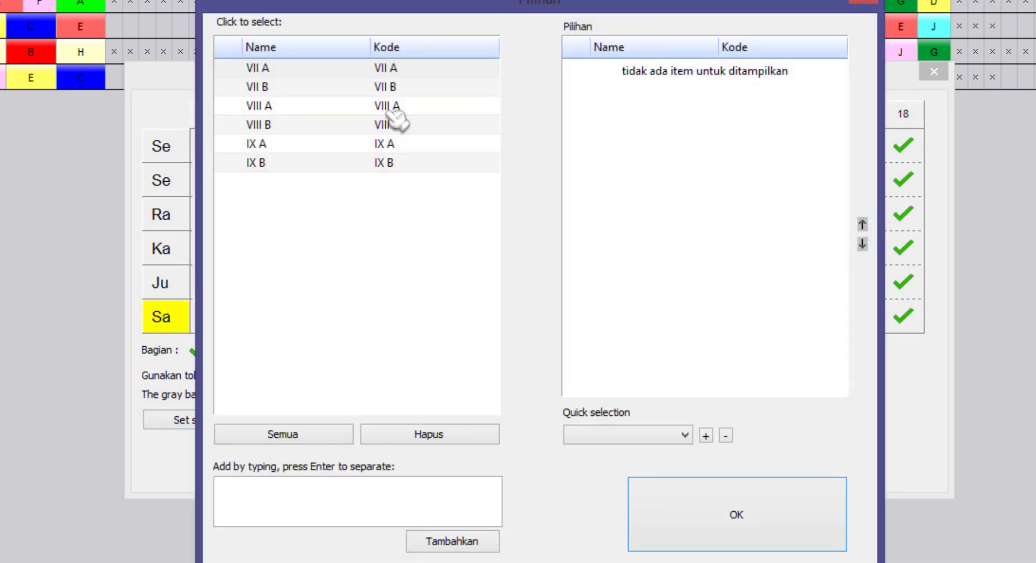
click(378, 130)
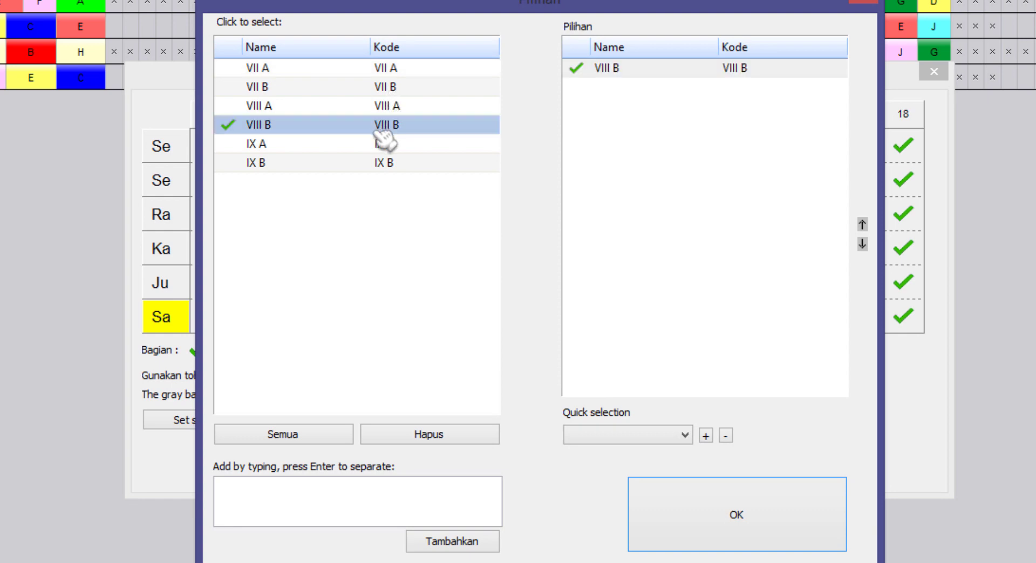
click(384, 163)
click(734, 526)
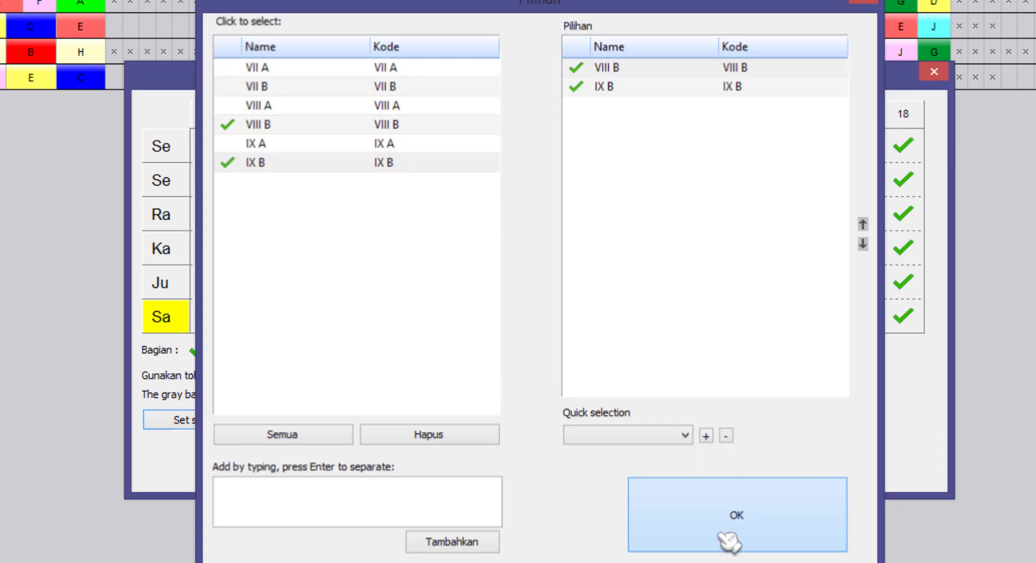
click(617, 471)
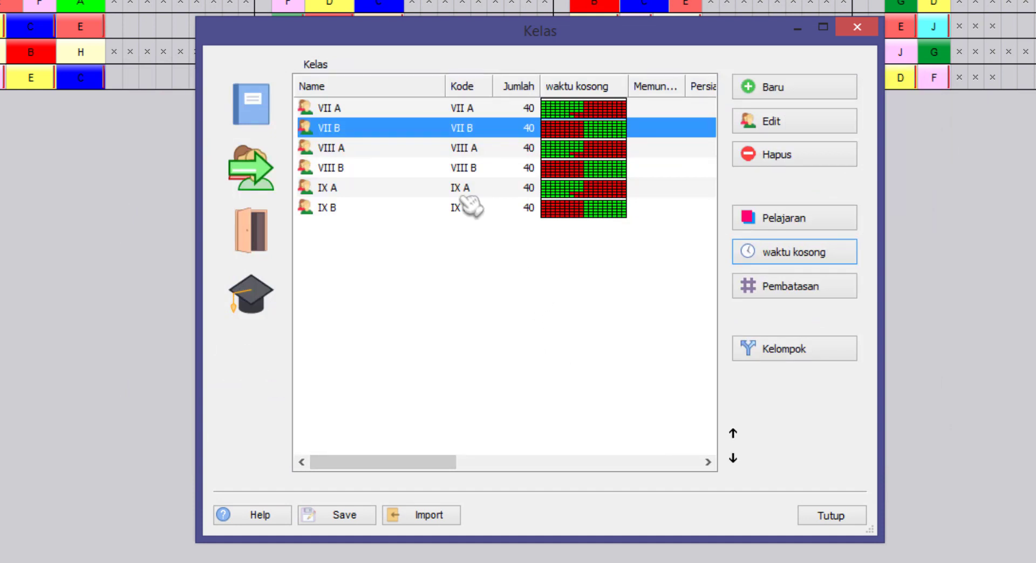
Compare the waktu kosong patterns of the A classes with those of the B classes in the class list.
click(382, 168)
click(345, 208)
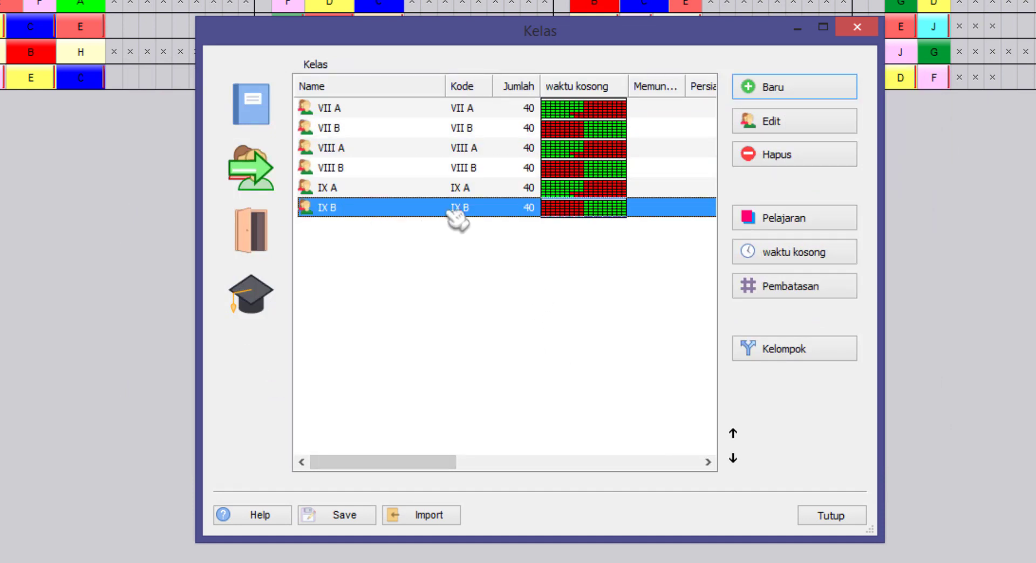
click(384, 131)
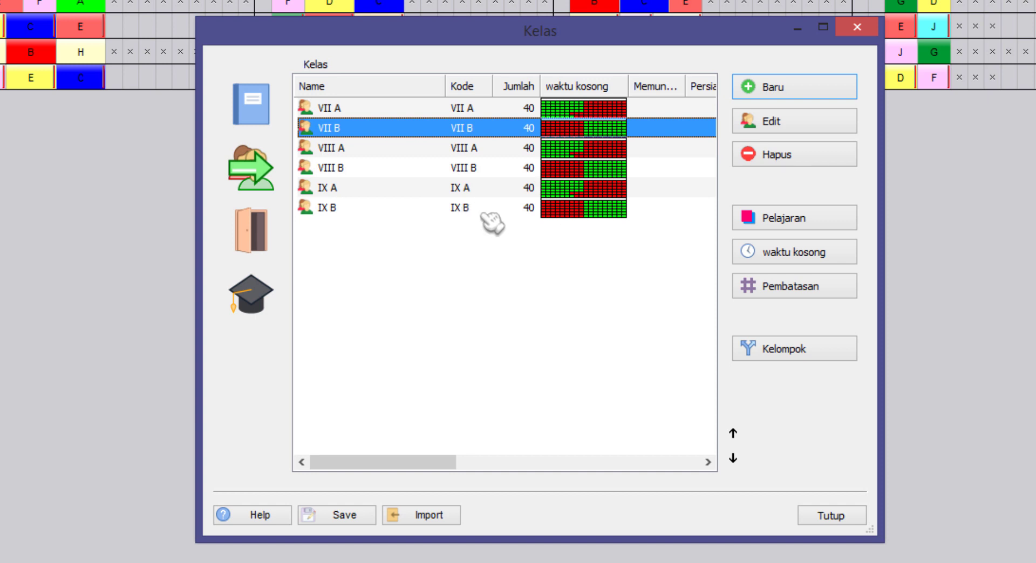
click(355, 113)
click(356, 151)
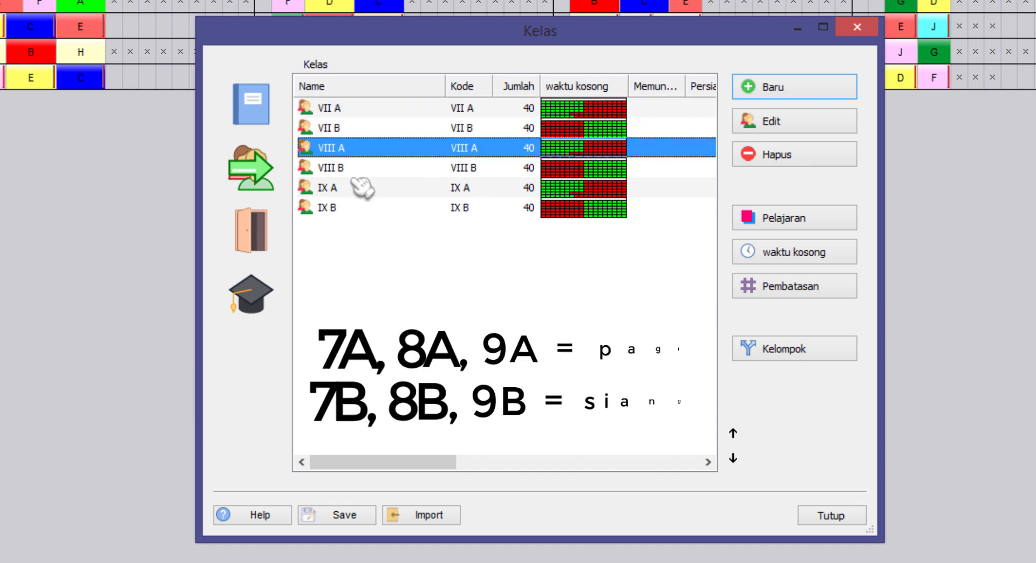
click(358, 189)
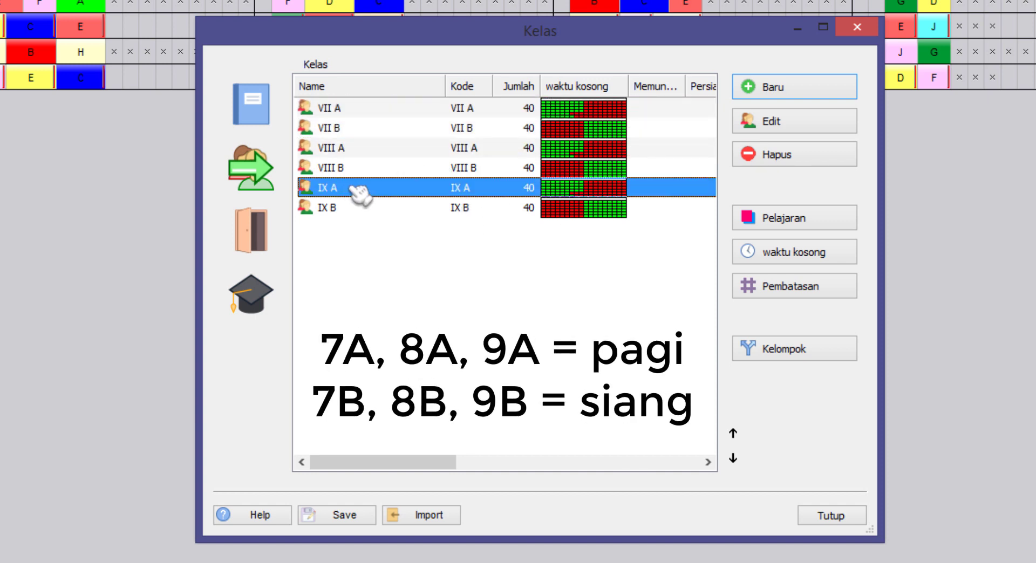
click(348, 130)
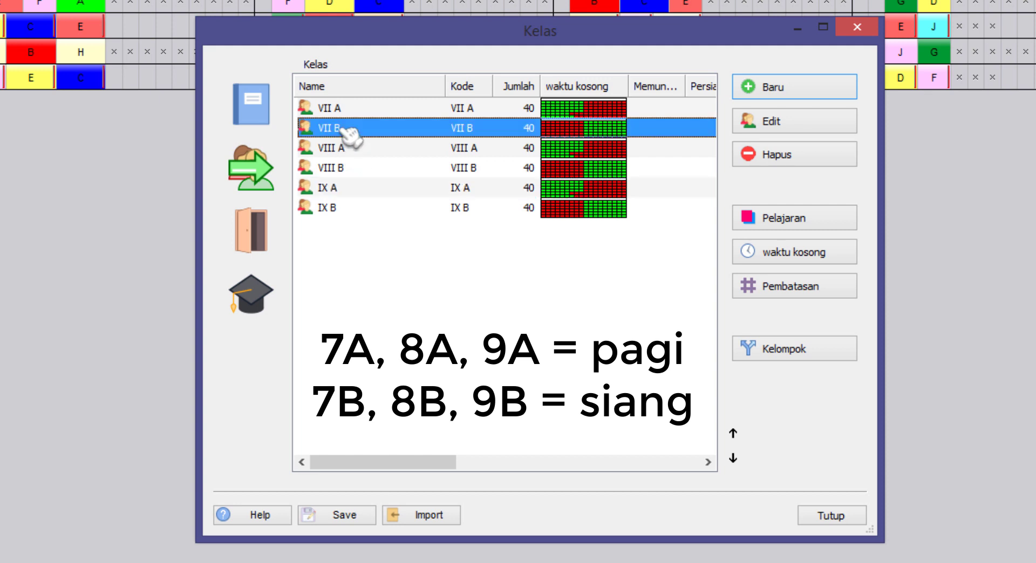
click(350, 169)
click(350, 209)
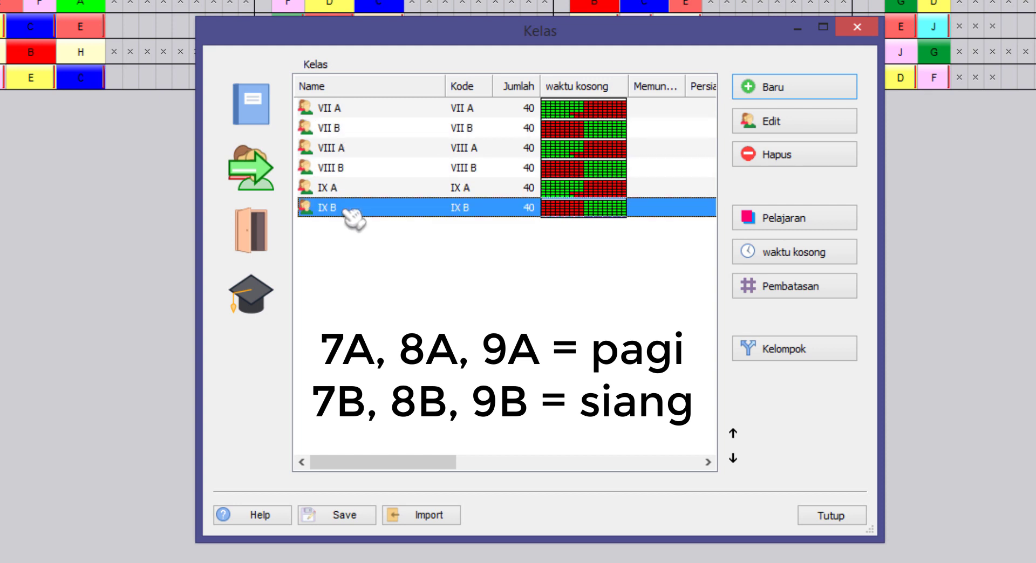
Close the class list, generate the whole timetable and dismiss the generation summary.
click(845, 520)
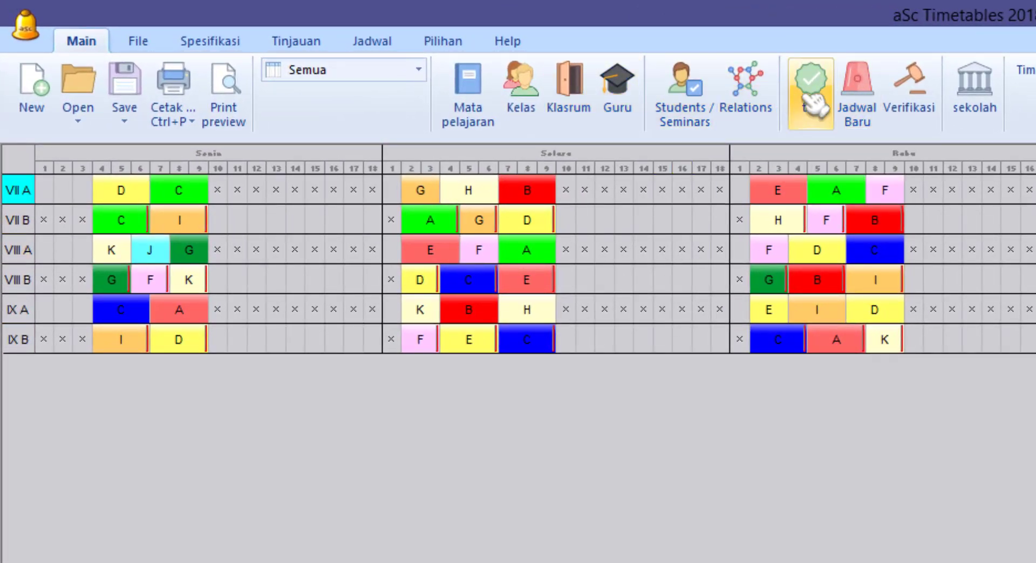
click(870, 120)
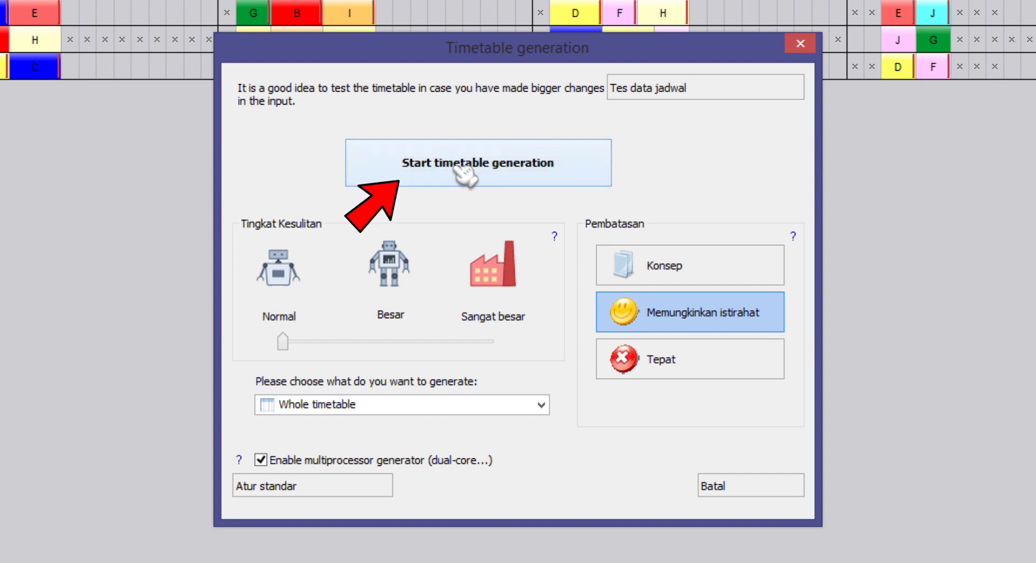
click(513, 179)
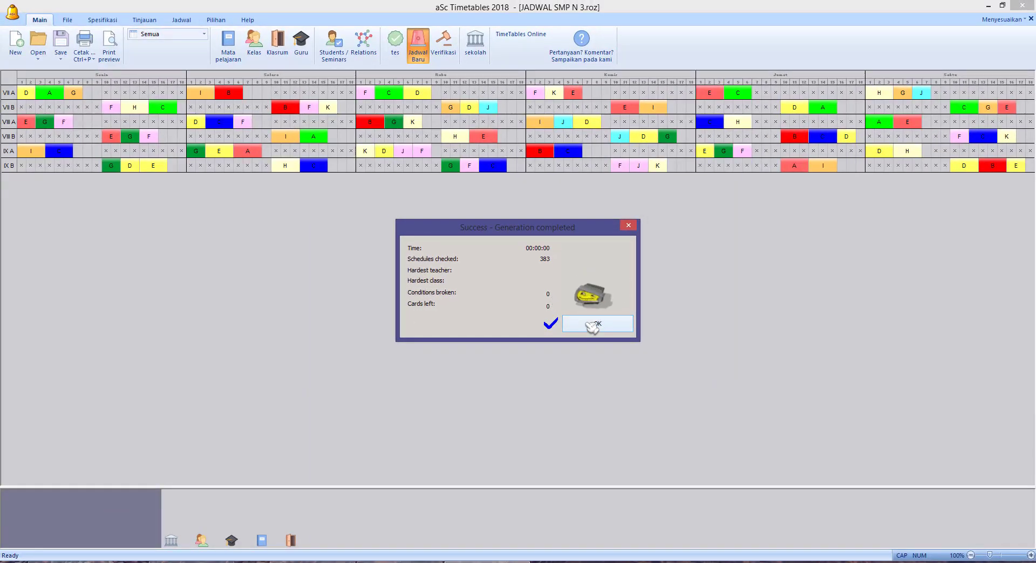
click(594, 325)
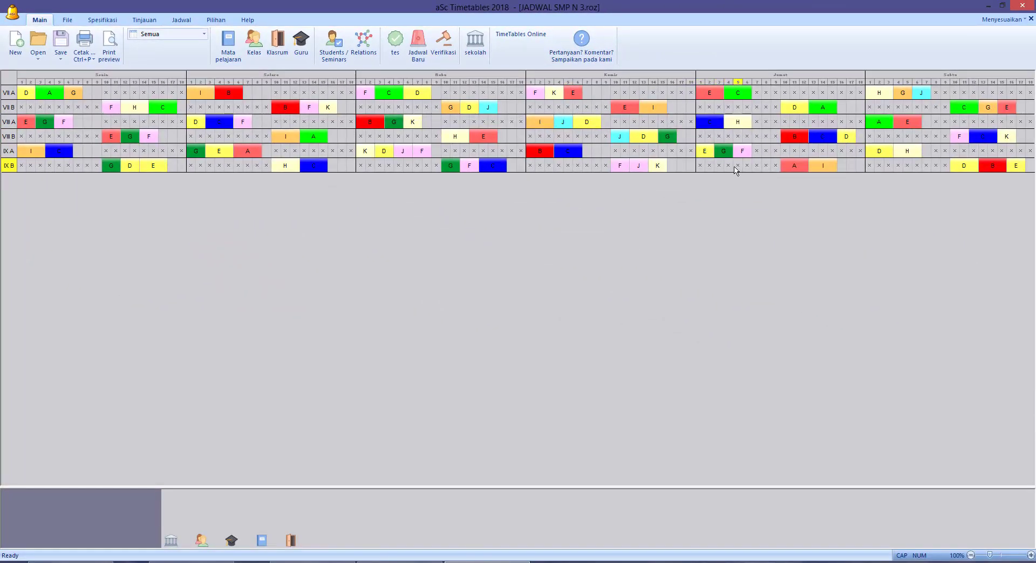
Examine the Jadwal setiap kelas print preview for each class from VII A to IX B and close the preview.
click(110, 49)
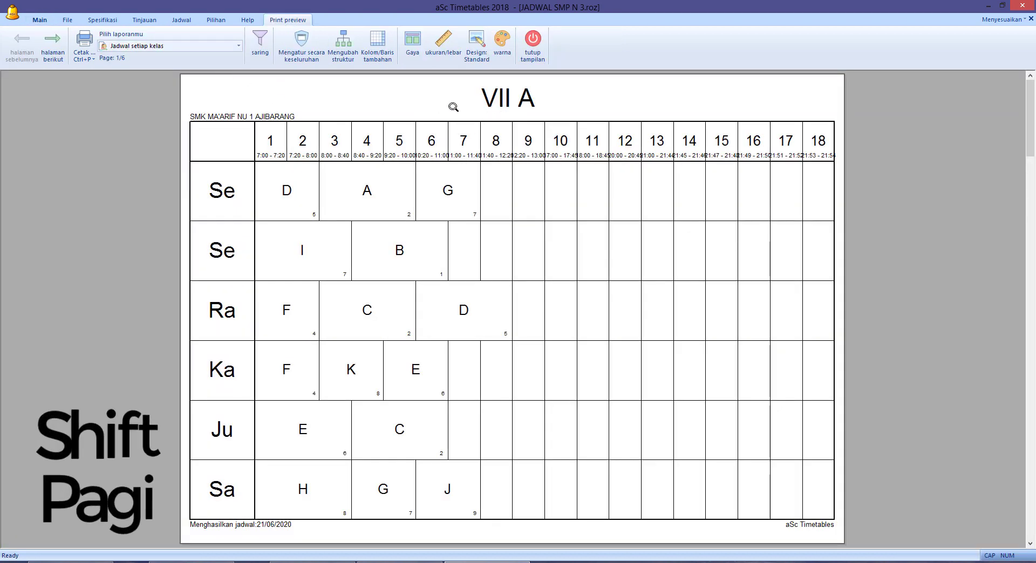
click(178, 46)
click(177, 65)
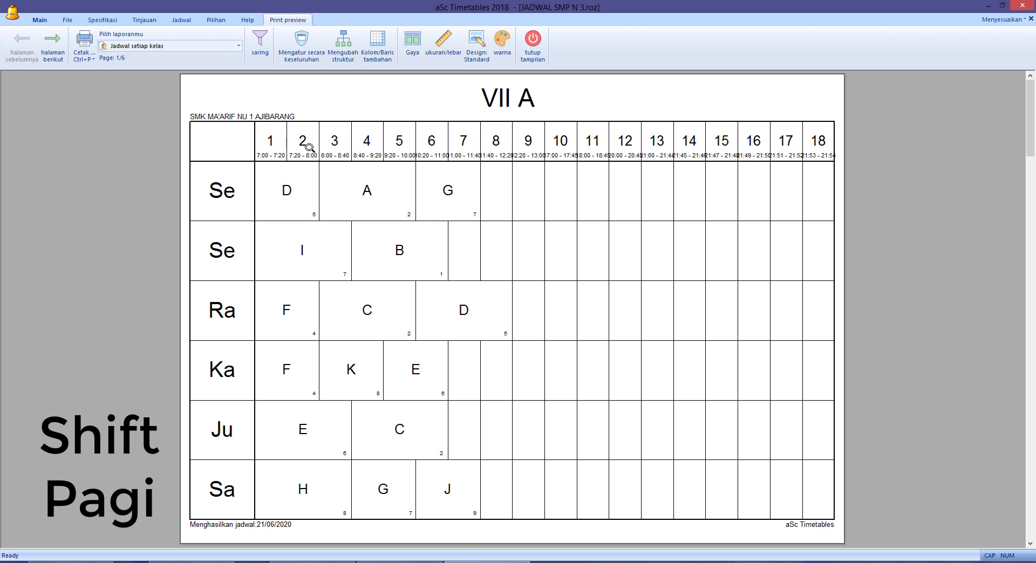
click(65, 54)
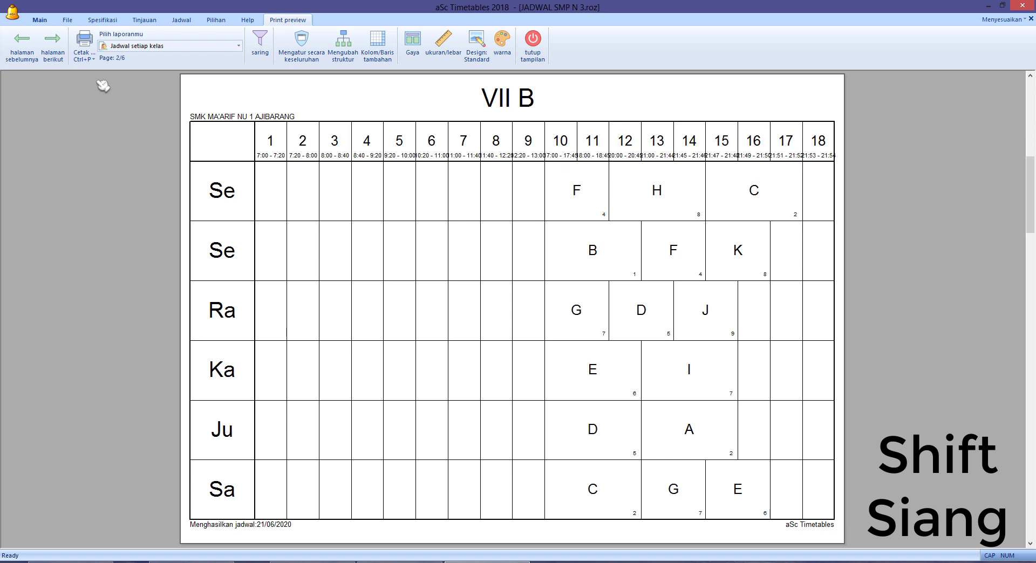
click(61, 52)
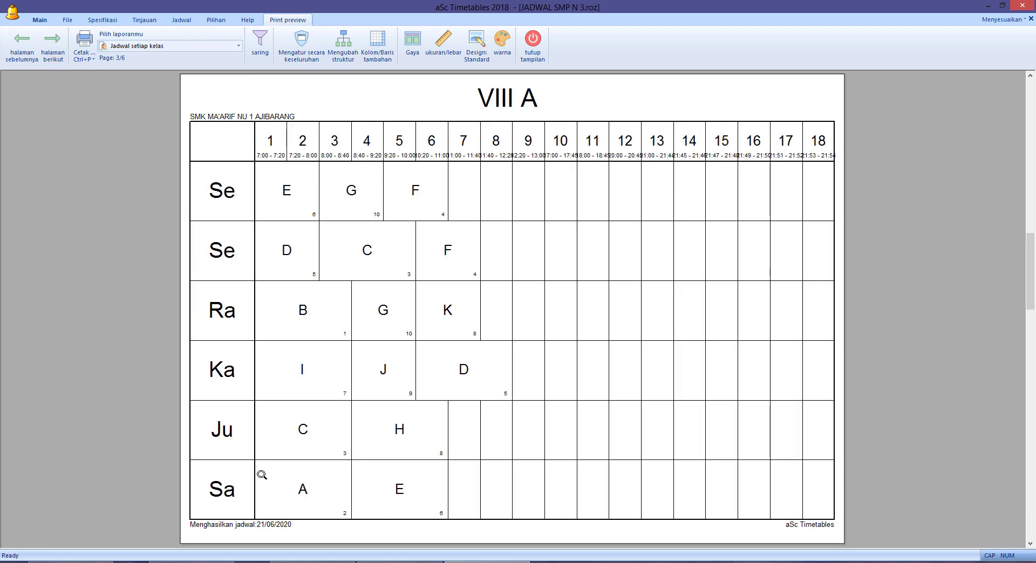
click(55, 54)
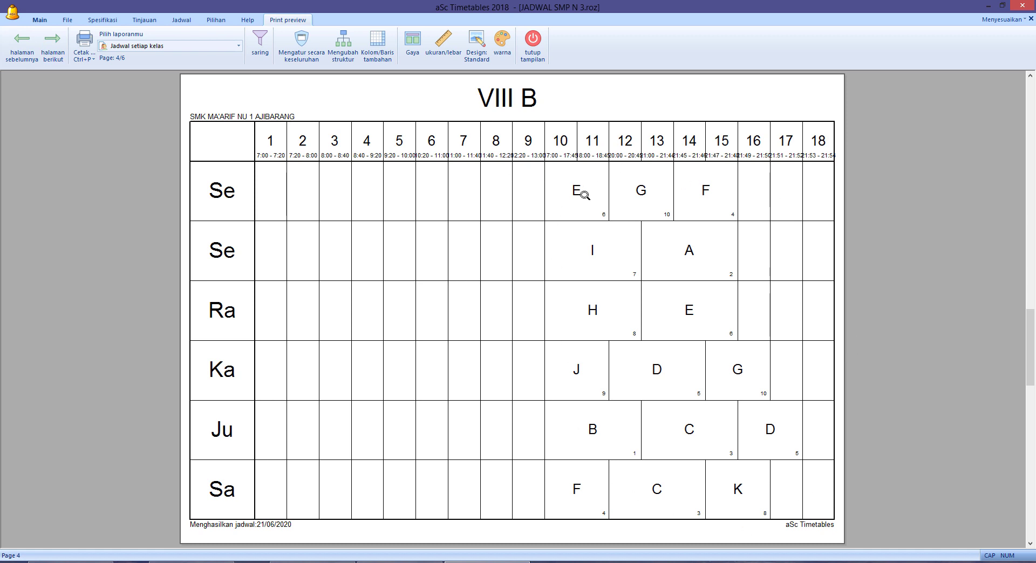
click(61, 57)
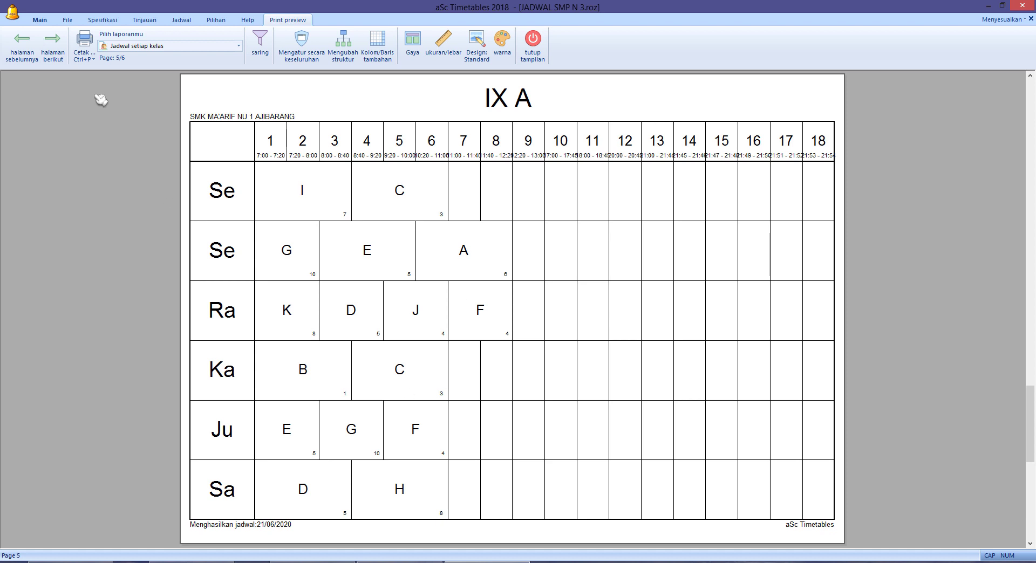
click(53, 45)
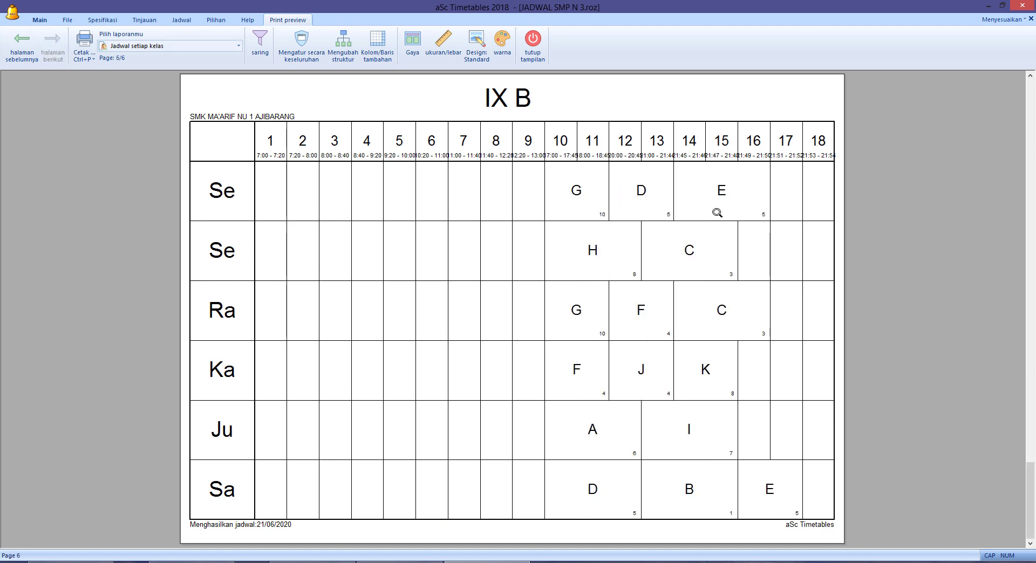
click(533, 44)
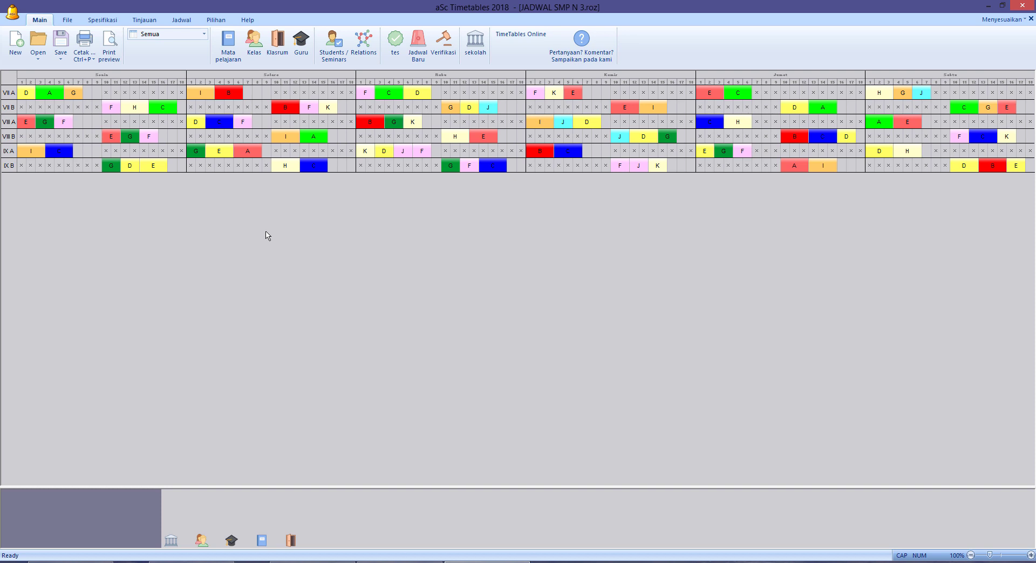
Show the Jadwal Perguru report in print preview.
click(109, 48)
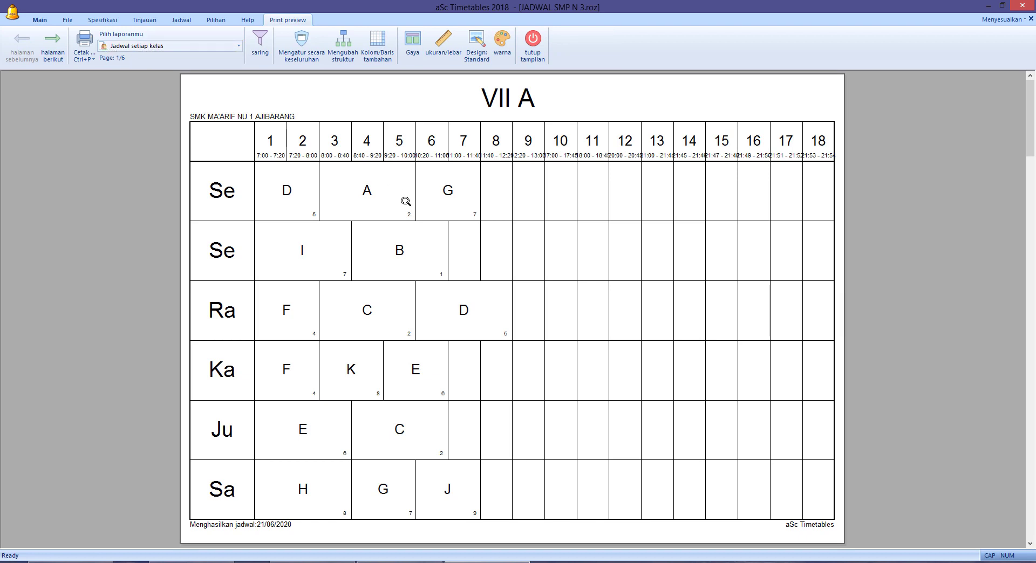
click(173, 46)
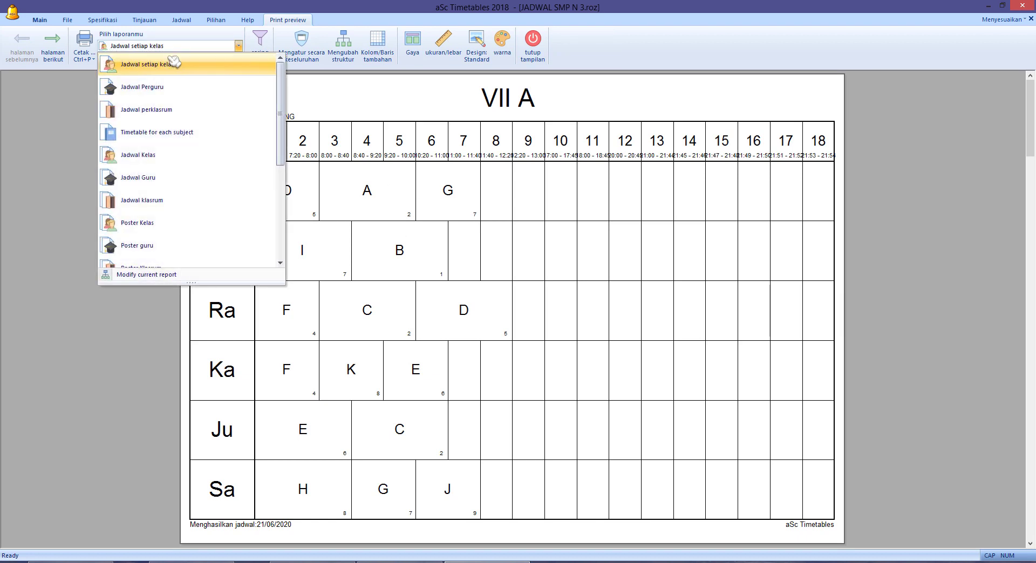
click(176, 91)
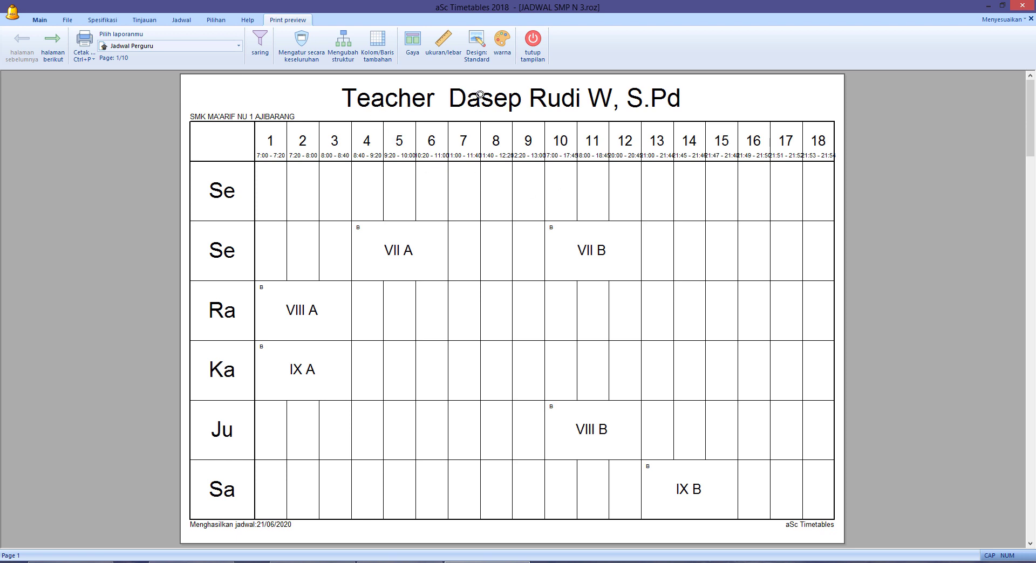
Examine the first five teachers' pages for days holding both morning and afternoon lessons, and close the preview.
click(53, 42)
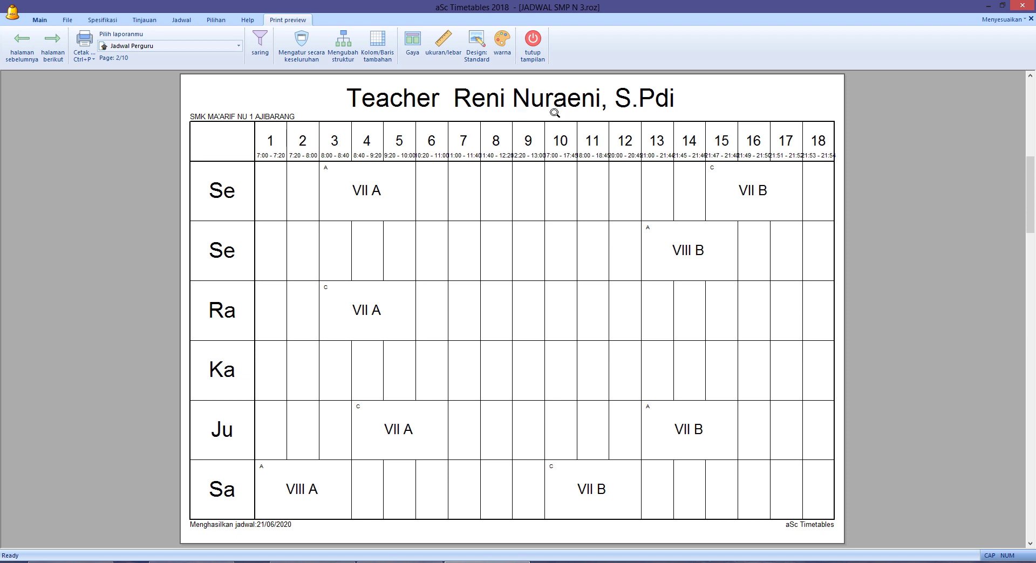
click(53, 42)
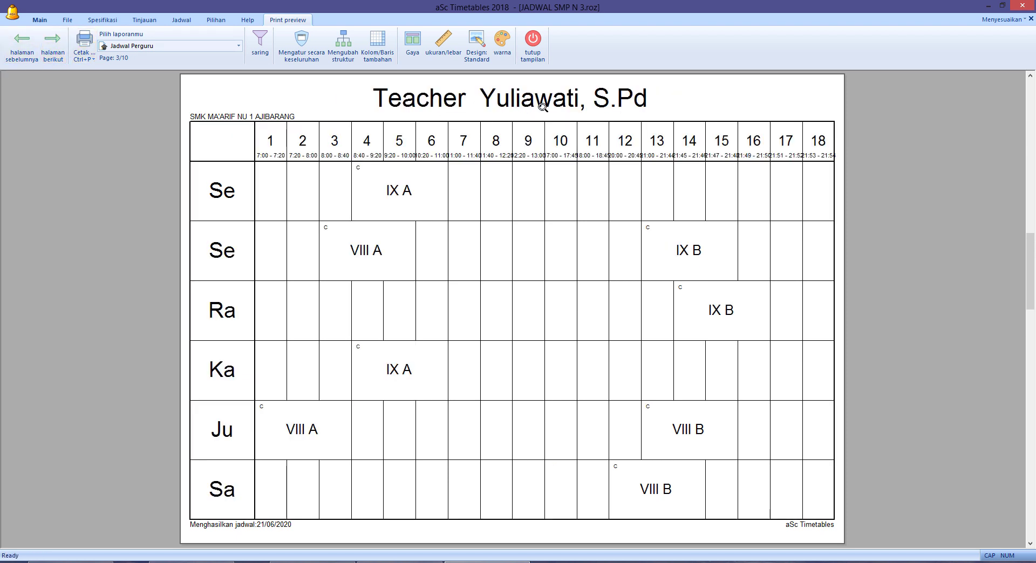
click(60, 51)
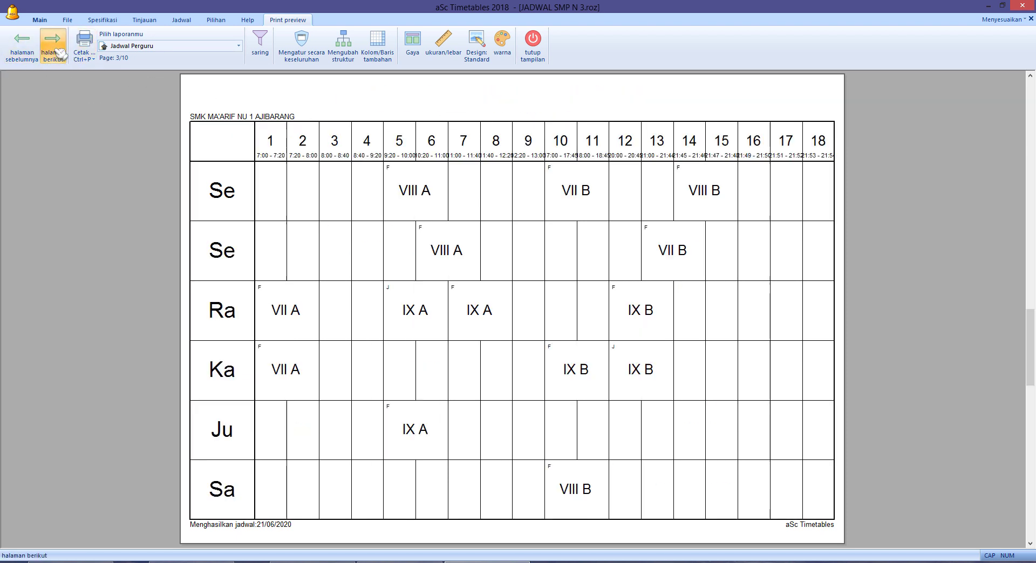
click(61, 52)
click(22, 49)
click(21, 49)
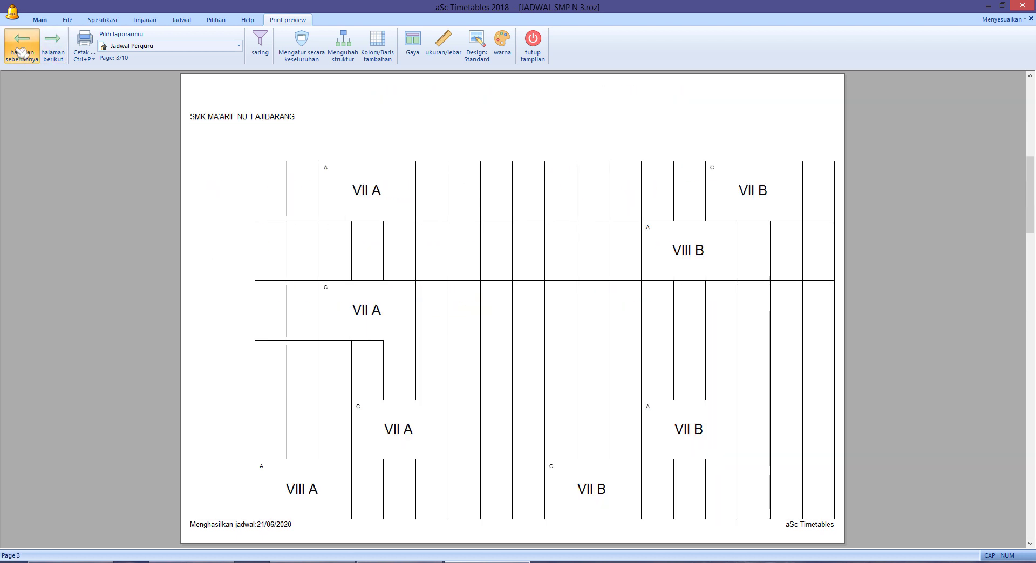
click(22, 49)
click(22, 52)
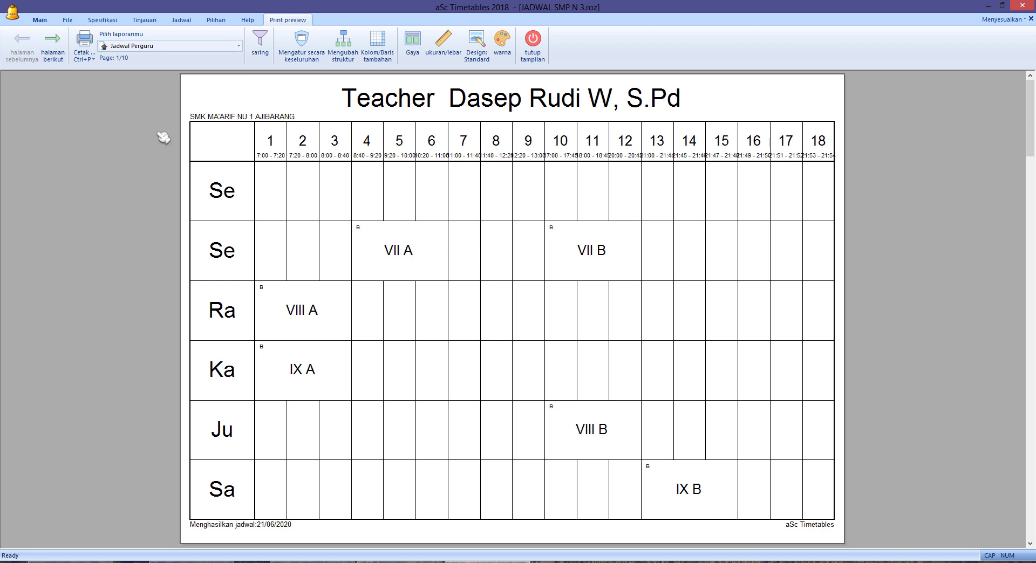
click(58, 55)
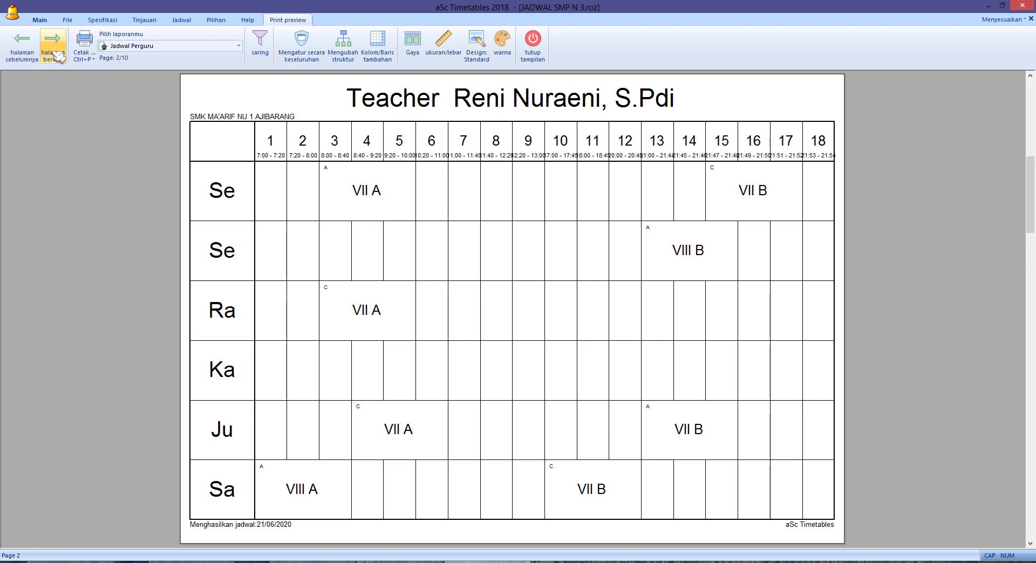
click(58, 54)
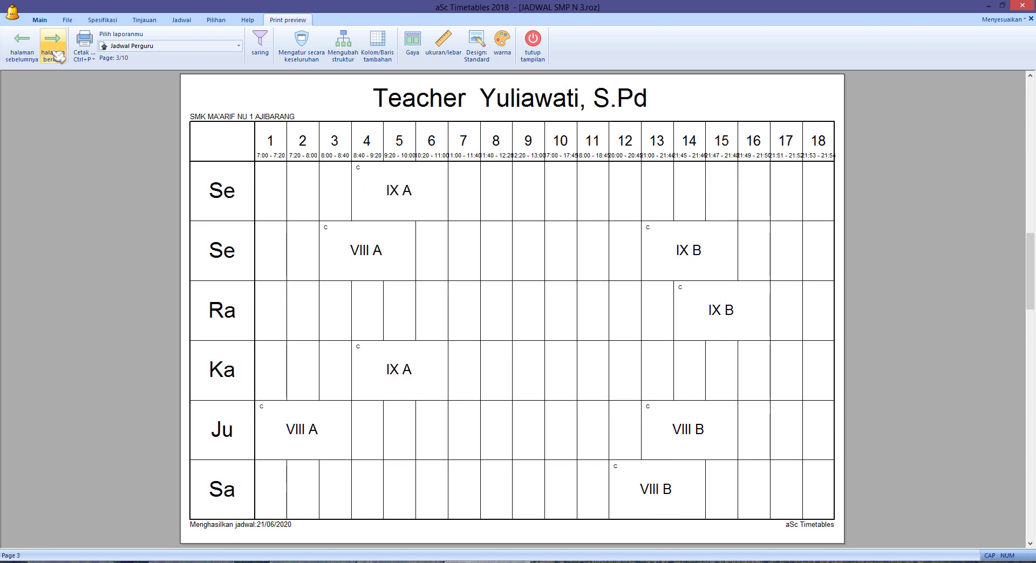
click(58, 54)
click(58, 55)
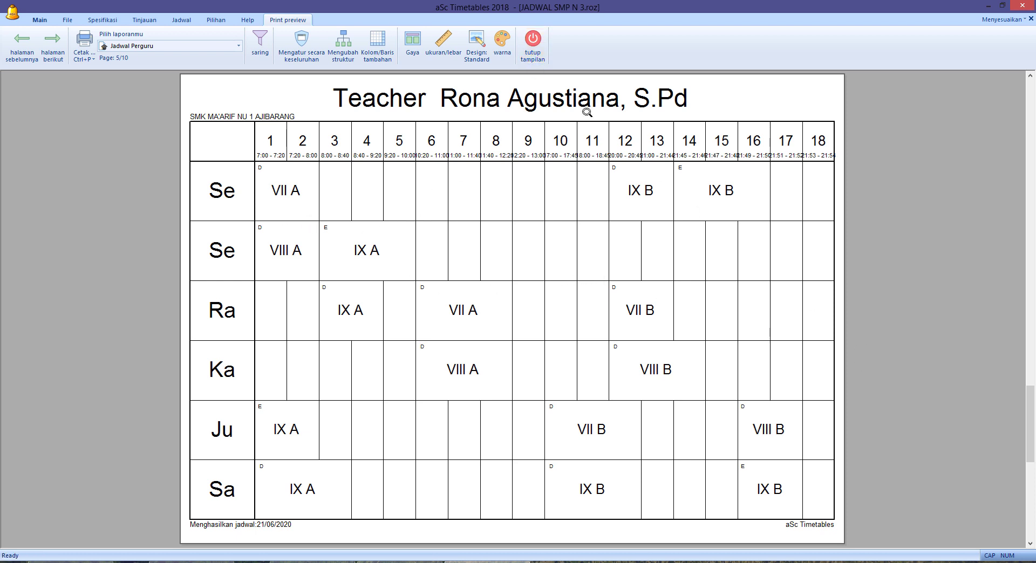
click(548, 48)
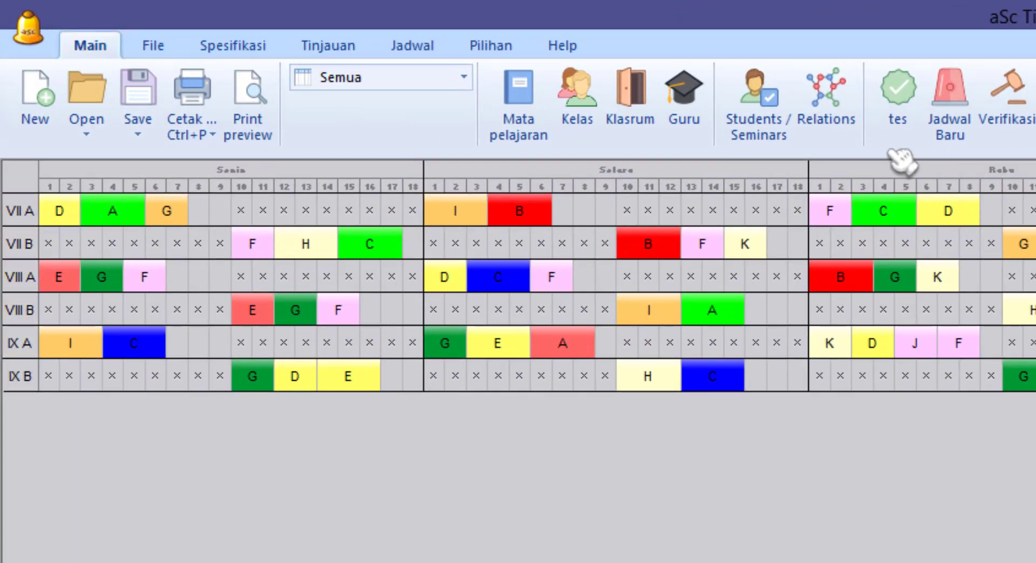
Start a new advanced relation in the Relasi kartu list.
click(837, 135)
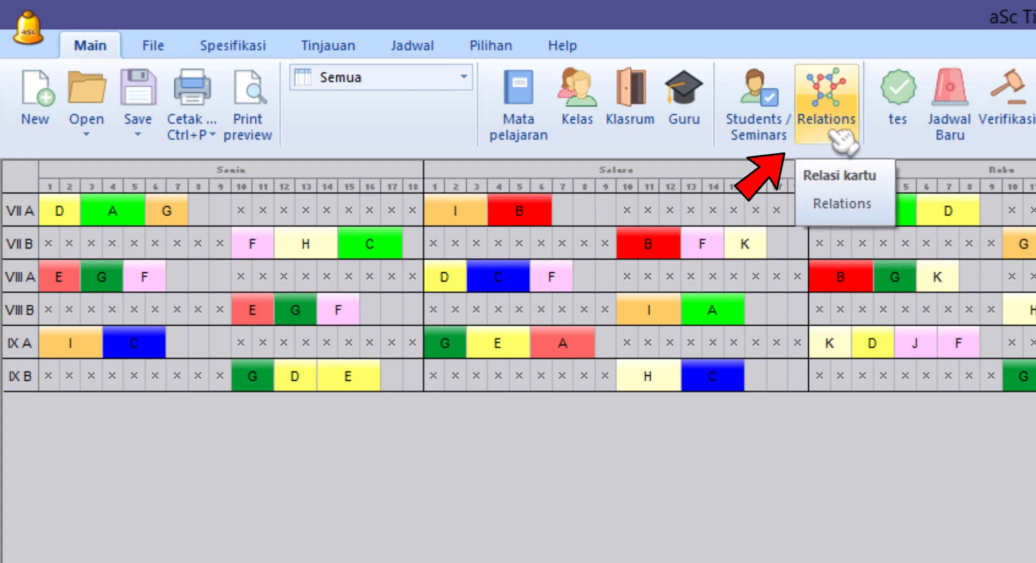
click(834, 135)
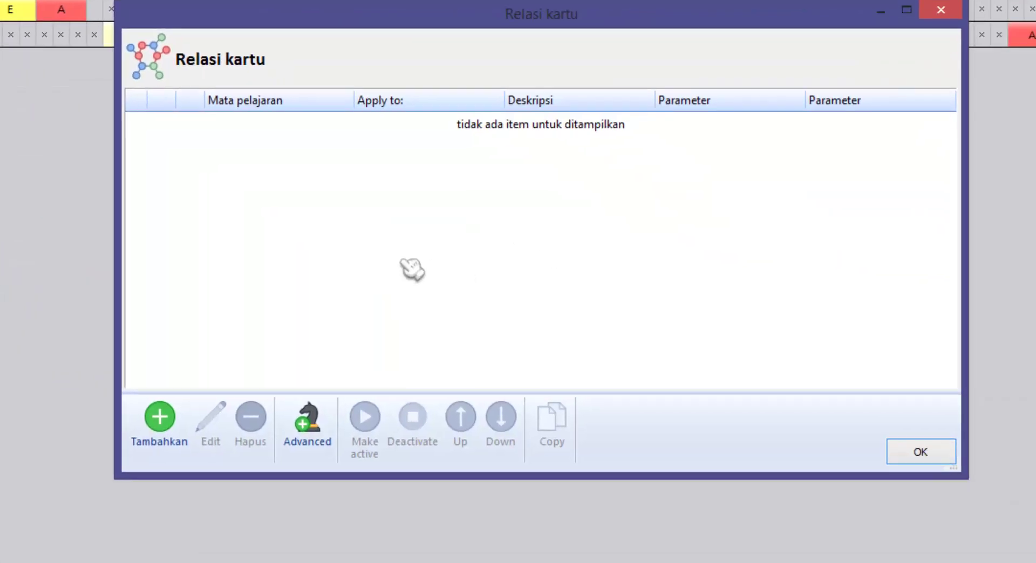
drag(476, 14, 445, 88)
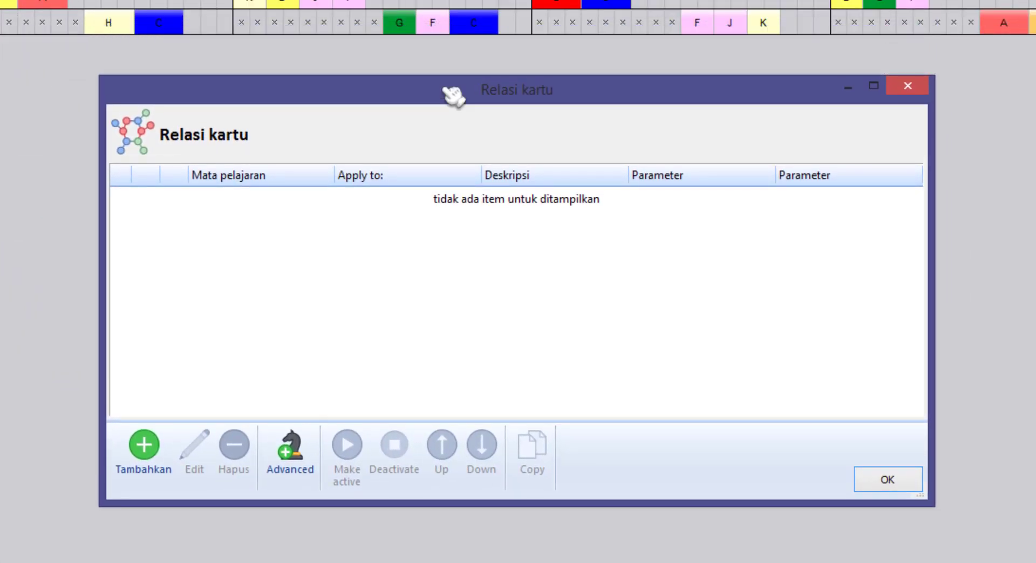
click(300, 483)
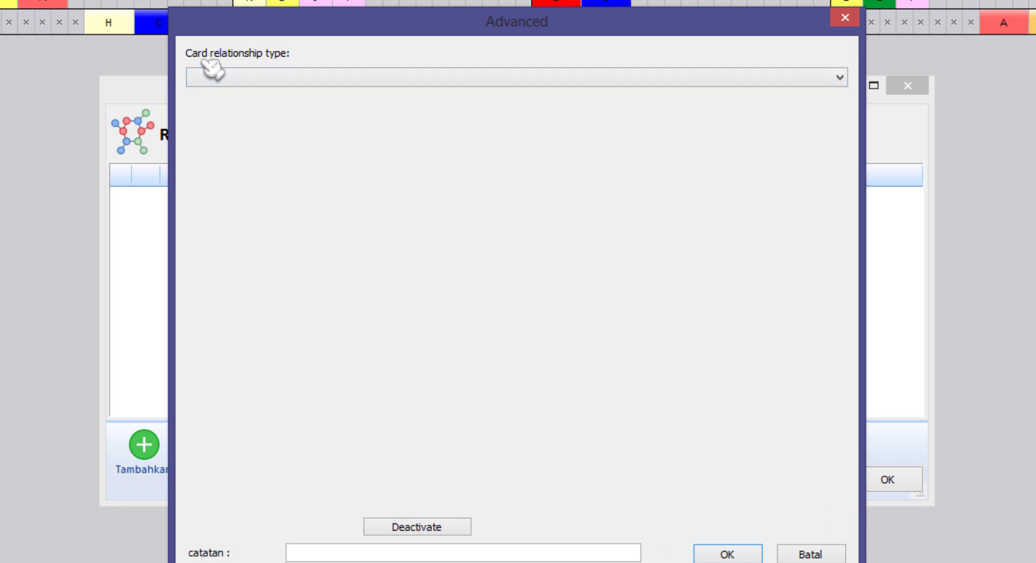
Set the card relationship type to Can not be on the same day (#1).
click(291, 89)
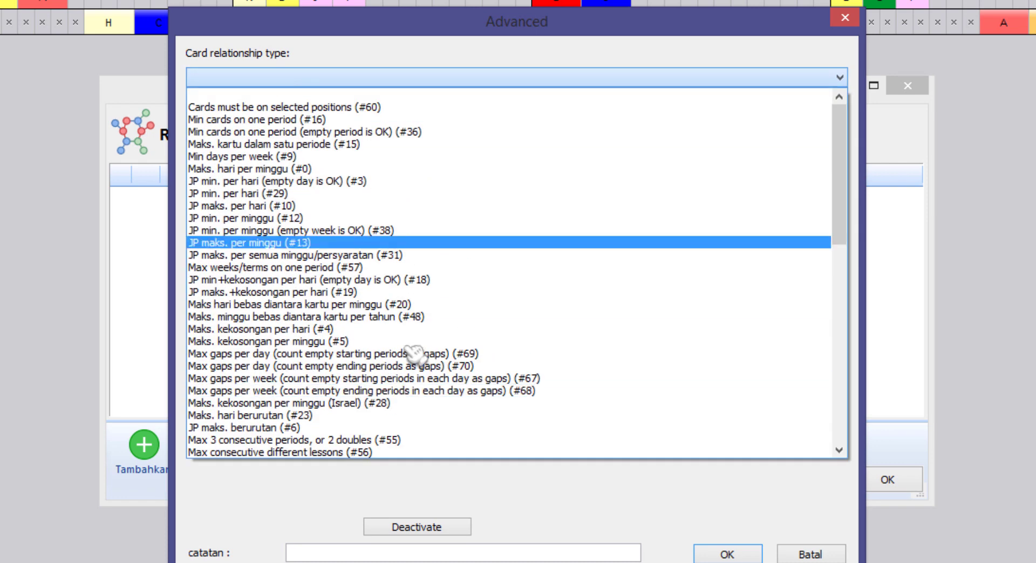
scroll(348, 353, down, 3)
scroll(334, 388, down, 3)
scroll(347, 378, up, 6)
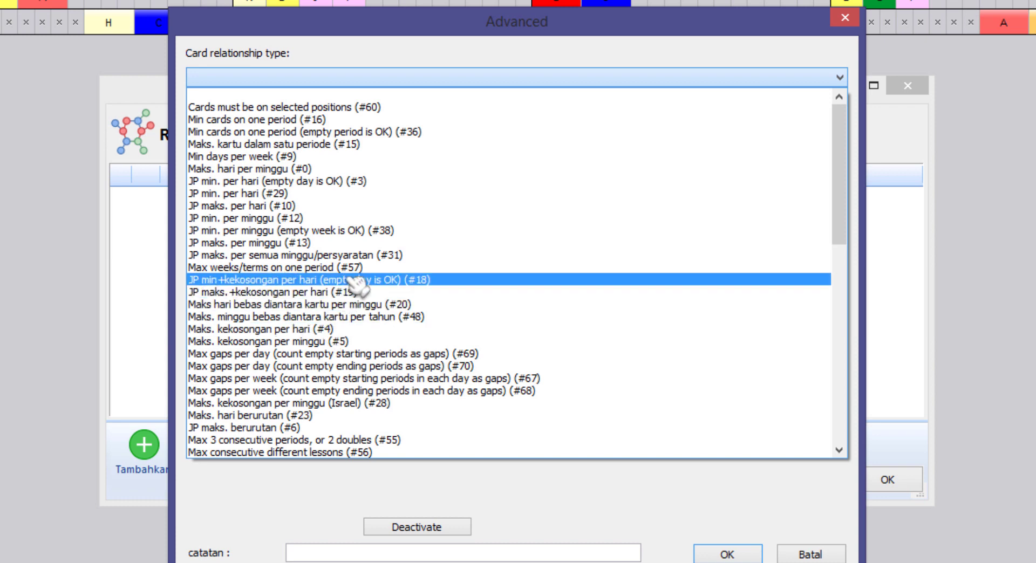
scroll(378, 264, down, 1)
scroll(378, 263, down, 5)
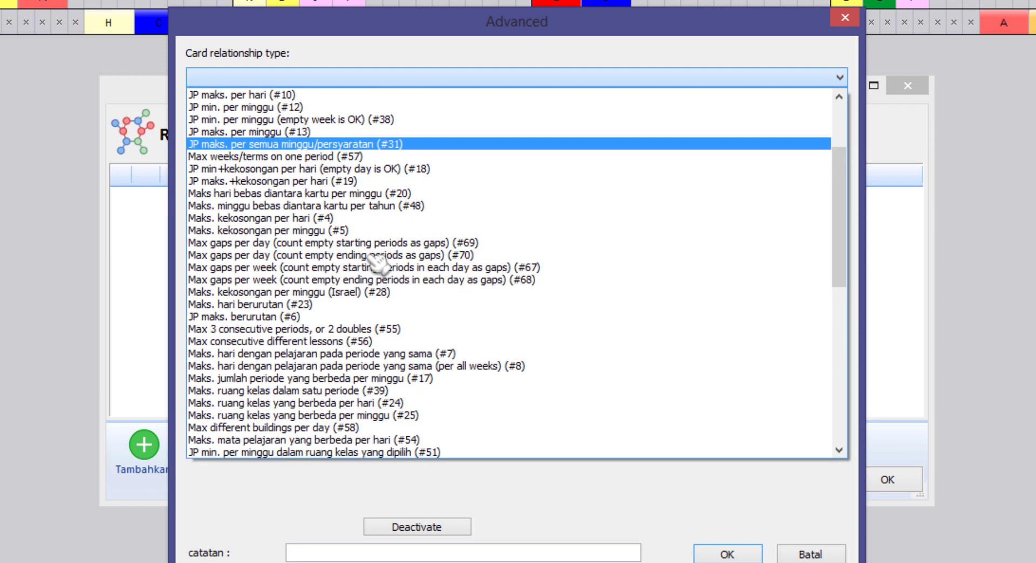
scroll(440, 385, down, 2)
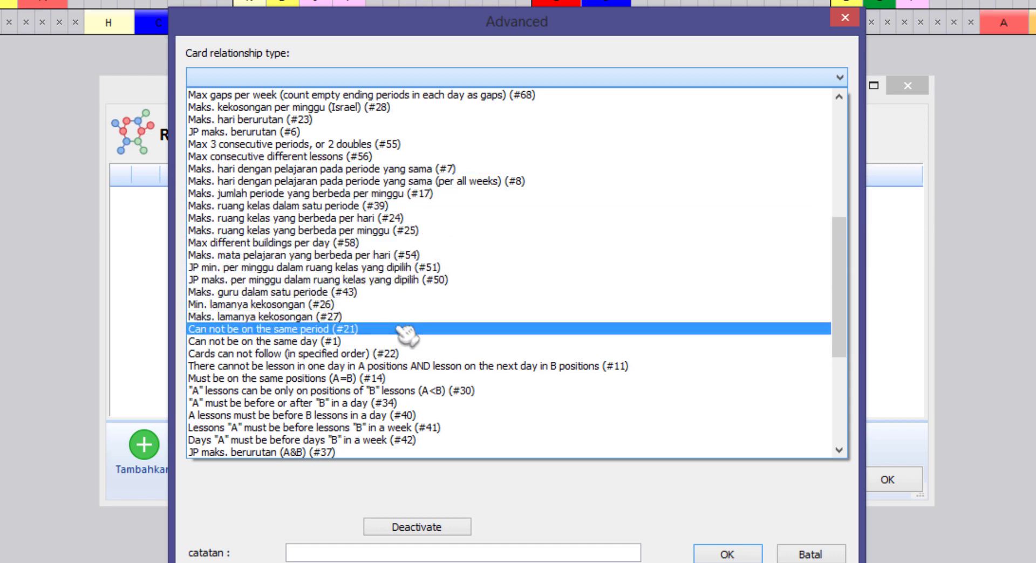
scroll(357, 254, up, 8)
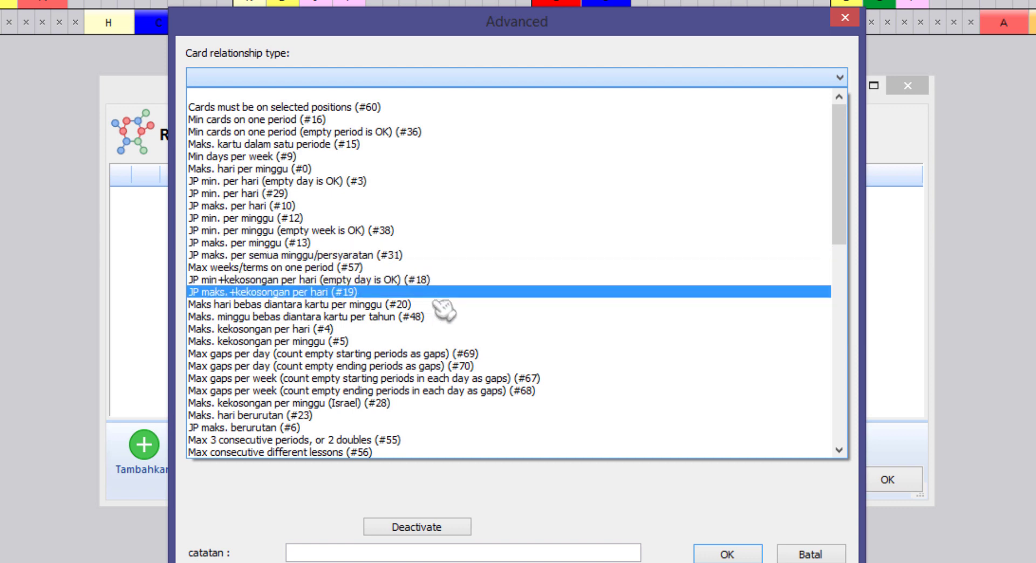
scroll(474, 307, down, 4)
scroll(479, 328, down, 4)
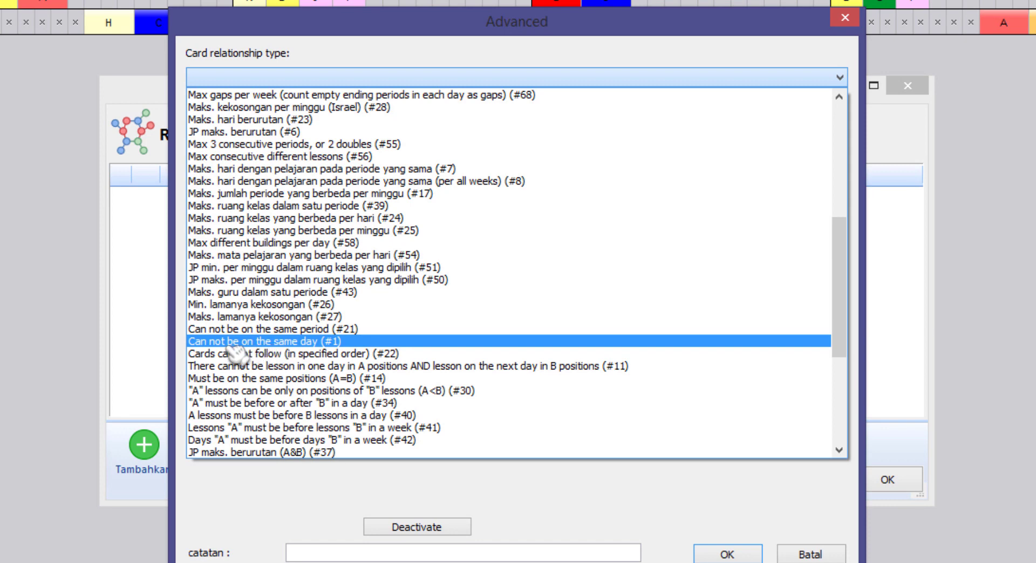
click(326, 346)
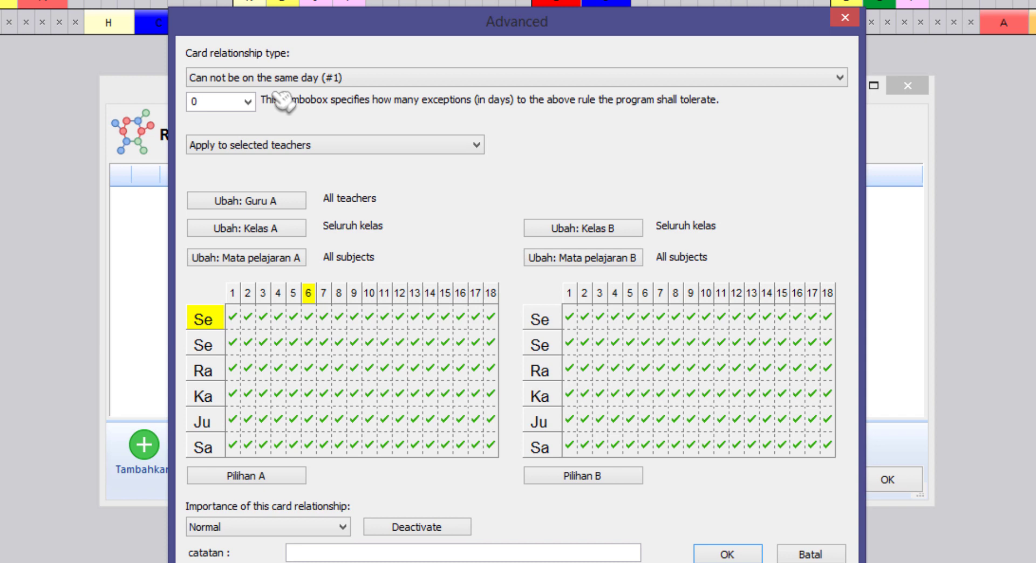
key(alt+Down)
scroll(341, 190, up, 1)
scroll(341, 190, up, 3)
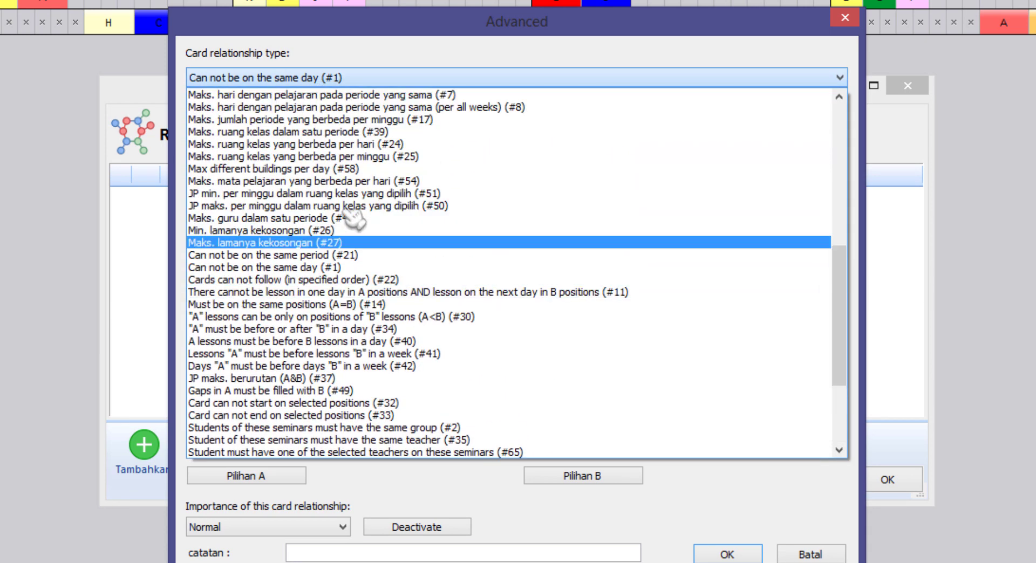
click(354, 268)
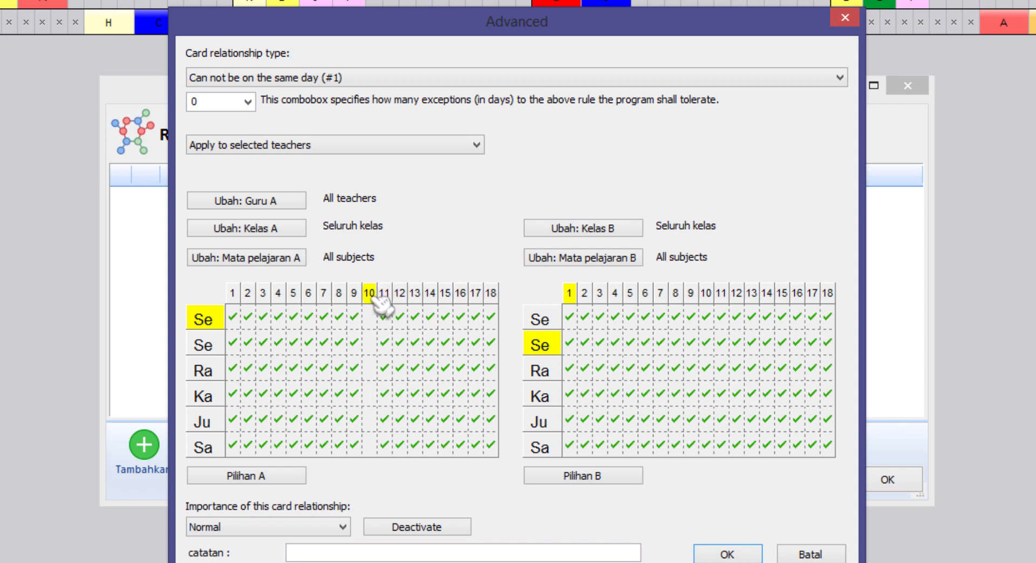
Exclude periods 10 to 18 on every day from the relation's A positions, keeping periods 1 to 9 for the morning shift.
click(399, 292)
click(415, 292)
click(431, 292)
click(445, 293)
click(460, 293)
click(476, 293)
click(490, 292)
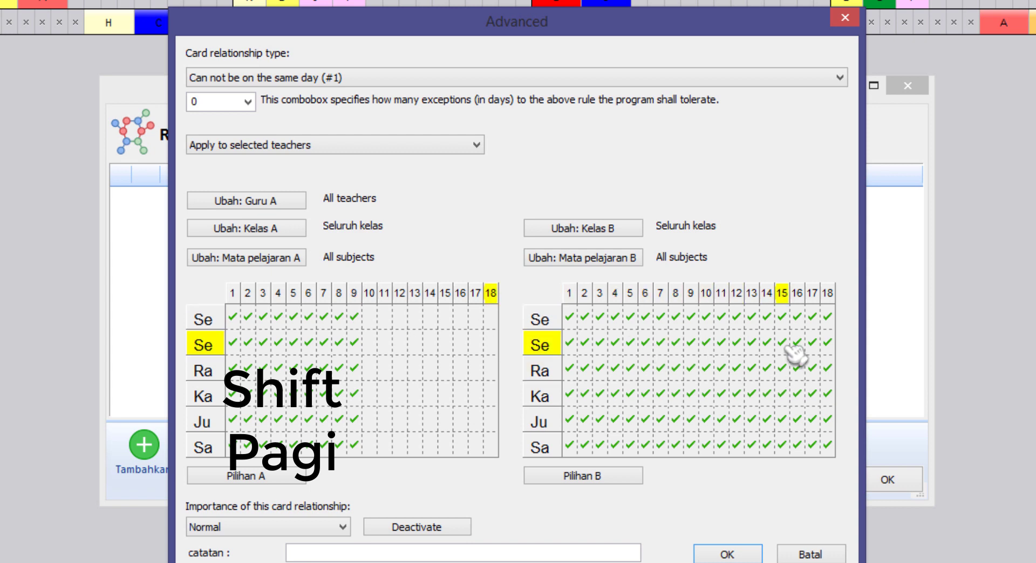
Exclude periods 1 to 9 on every day from the relation's B positions, save the relation and close the relation list.
click(569, 294)
click(585, 294)
click(600, 294)
click(615, 294)
click(630, 295)
click(645, 294)
click(660, 294)
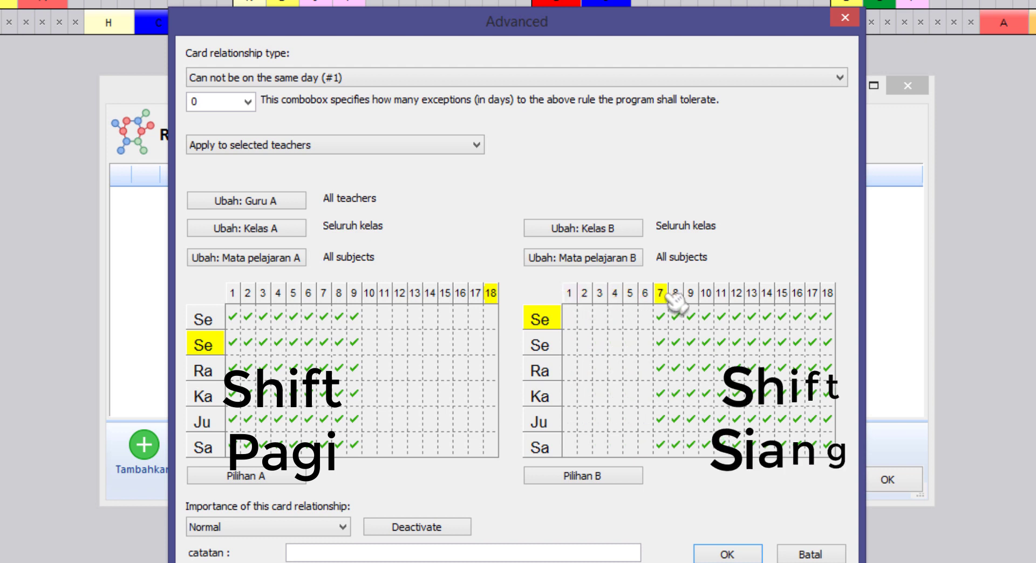
click(675, 295)
click(690, 293)
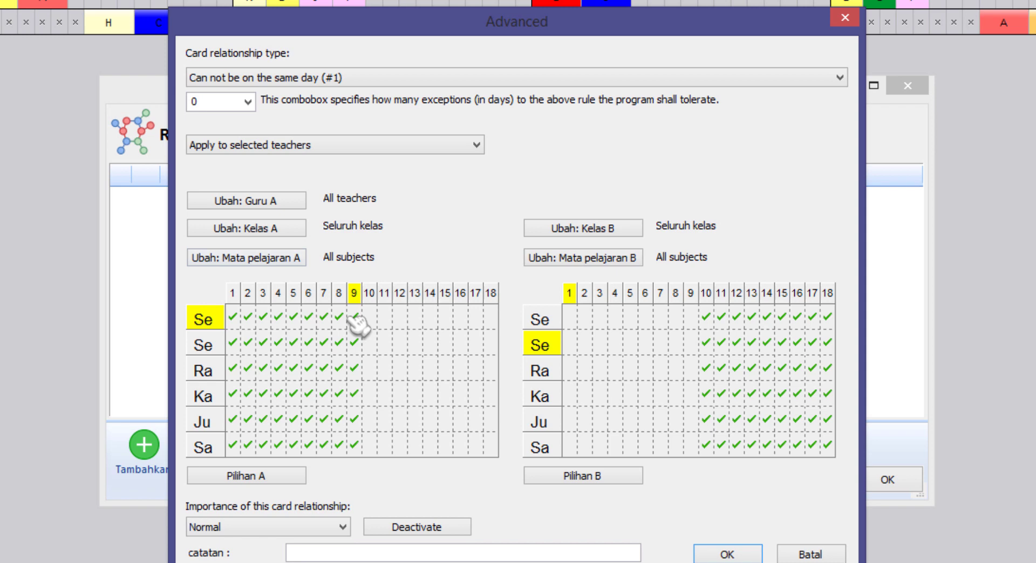
click(727, 555)
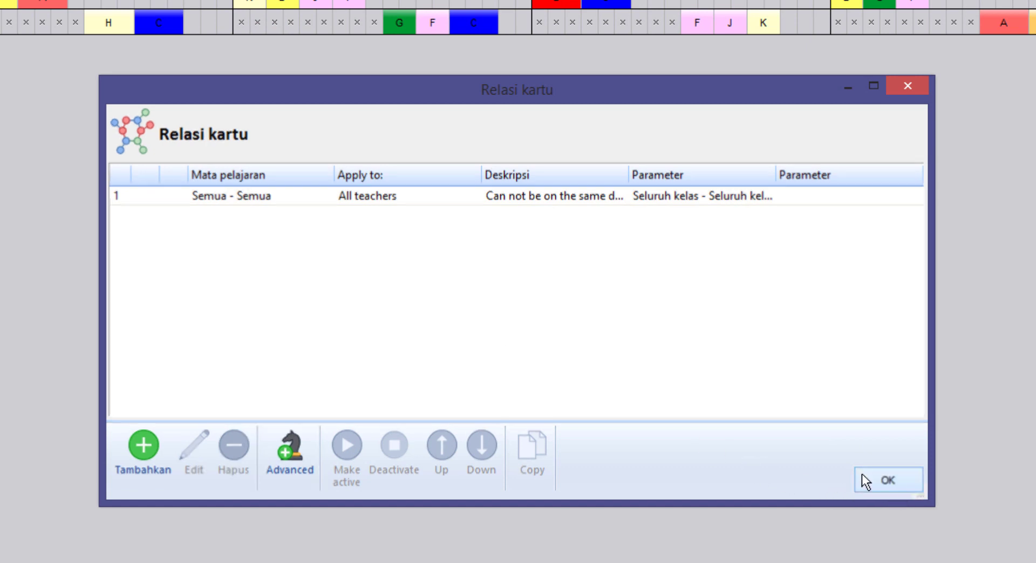
click(888, 480)
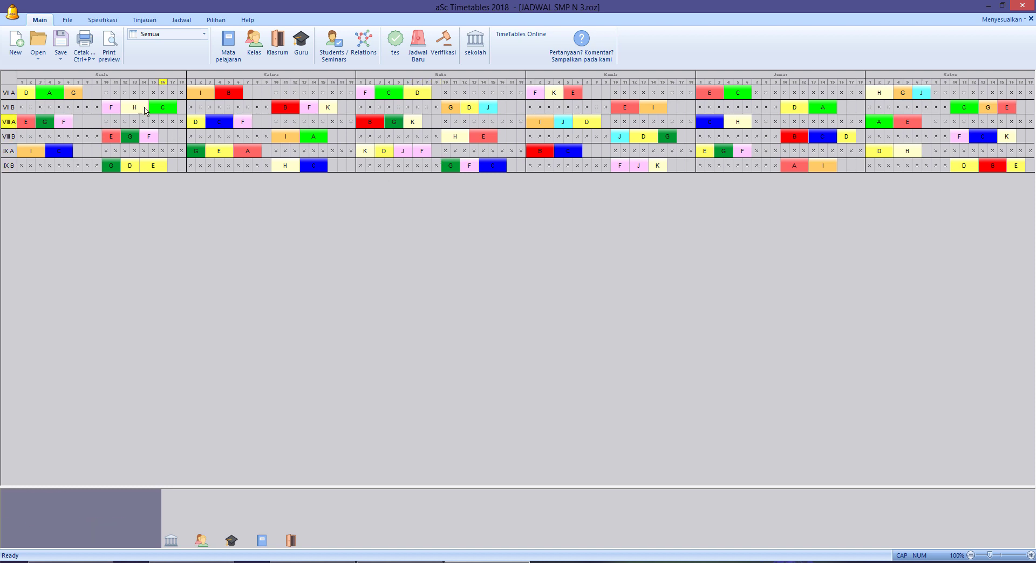
Examine the Jadwal Perguru pages up to the seventh teacher for shift overlaps within a day, and close the preview.
click(110, 43)
click(53, 41)
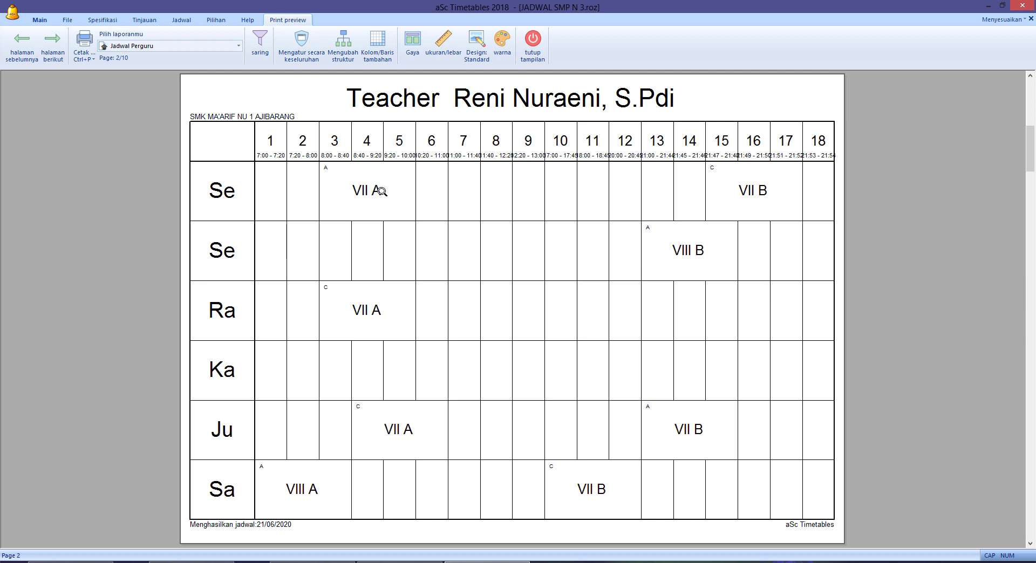
click(52, 41)
click(52, 40)
click(52, 40)
click(53, 41)
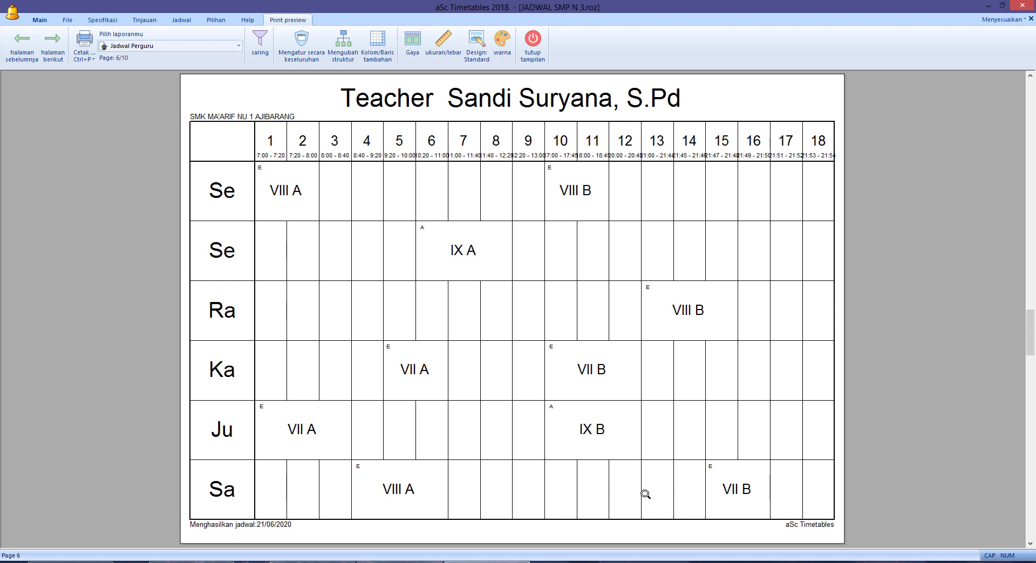
click(53, 43)
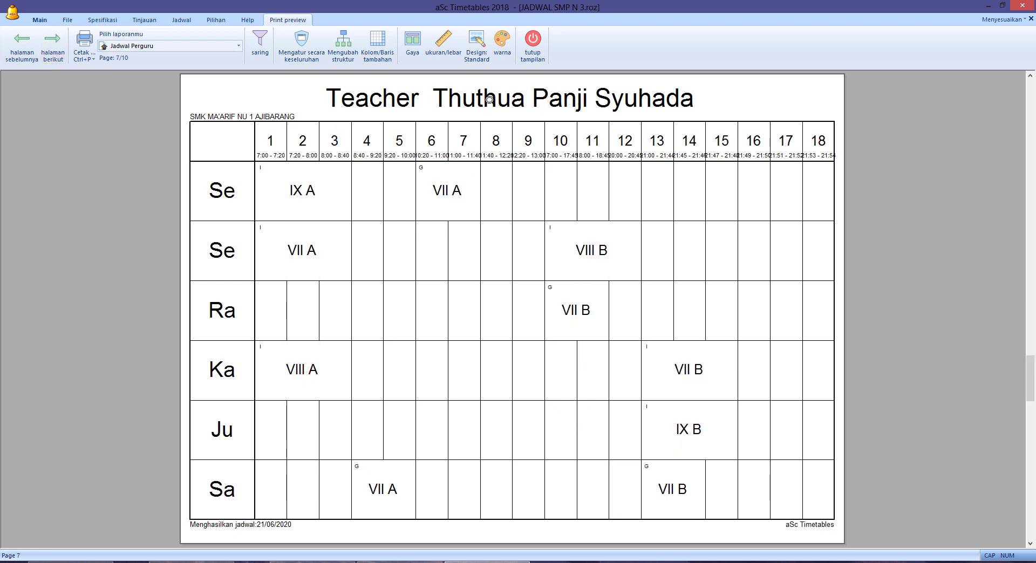
click(533, 43)
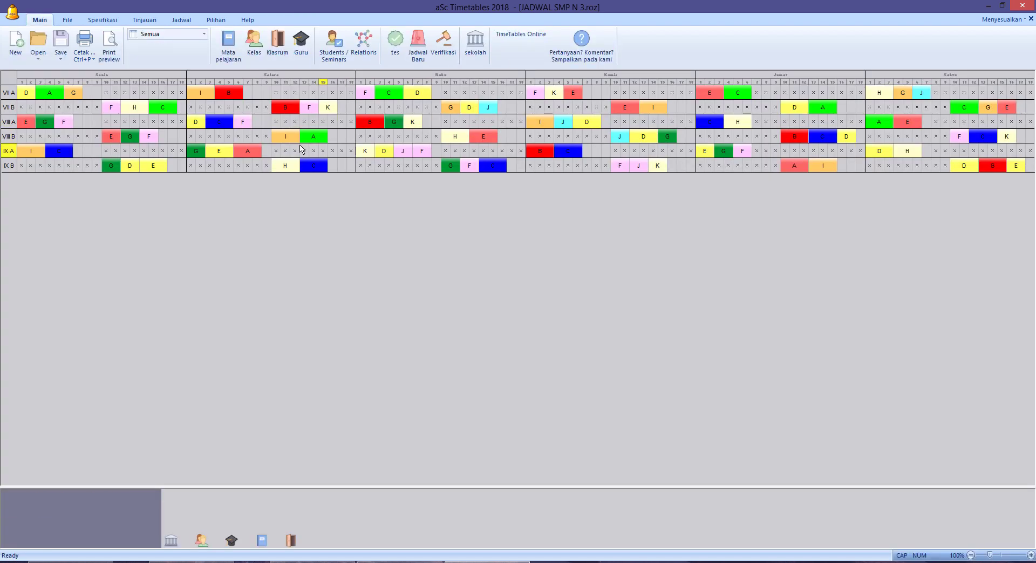
Check the same-day relation in the relation list and start generating the whole timetable with Memungkinkan istirahat.
click(365, 54)
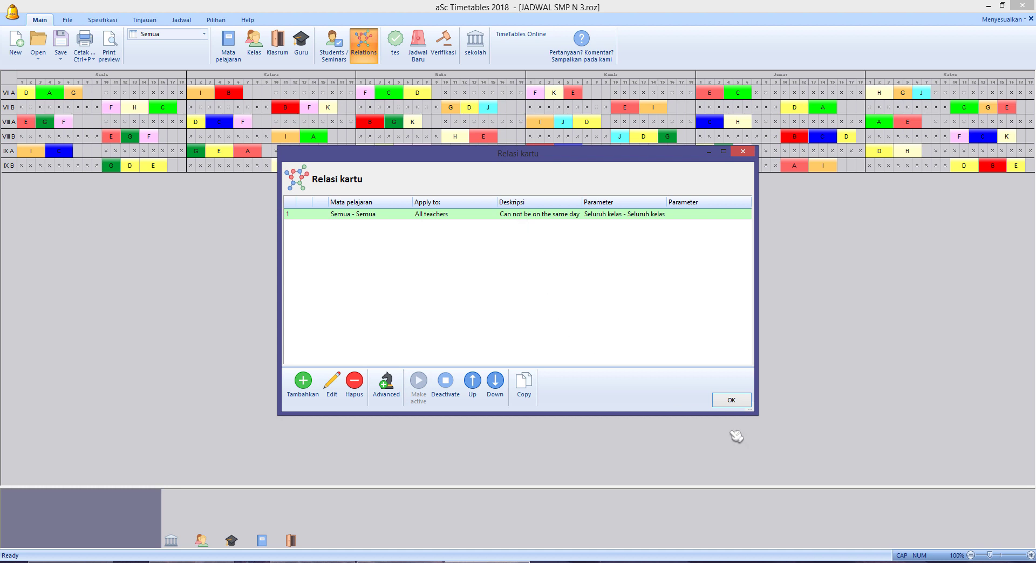
click(732, 400)
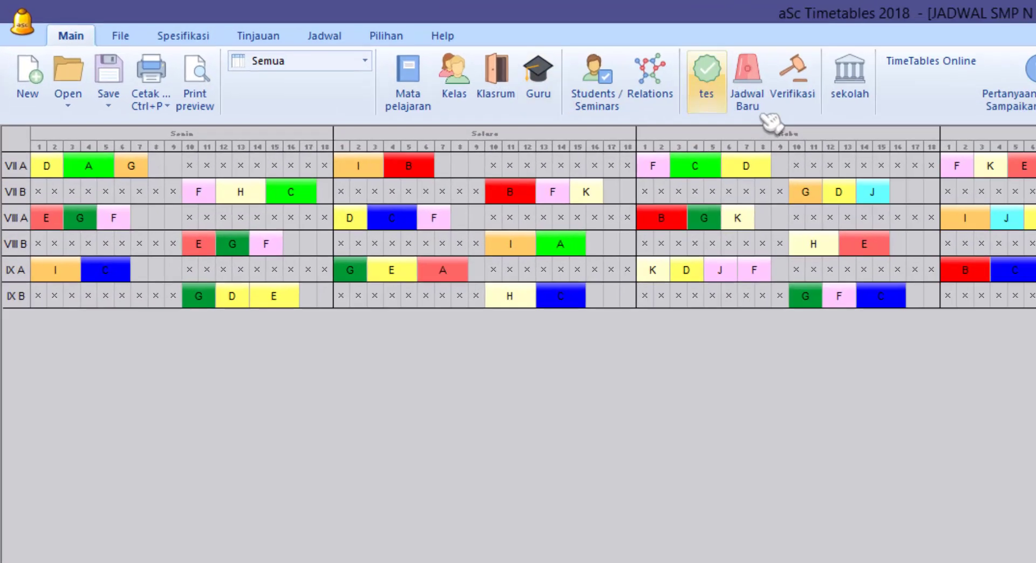
click(767, 114)
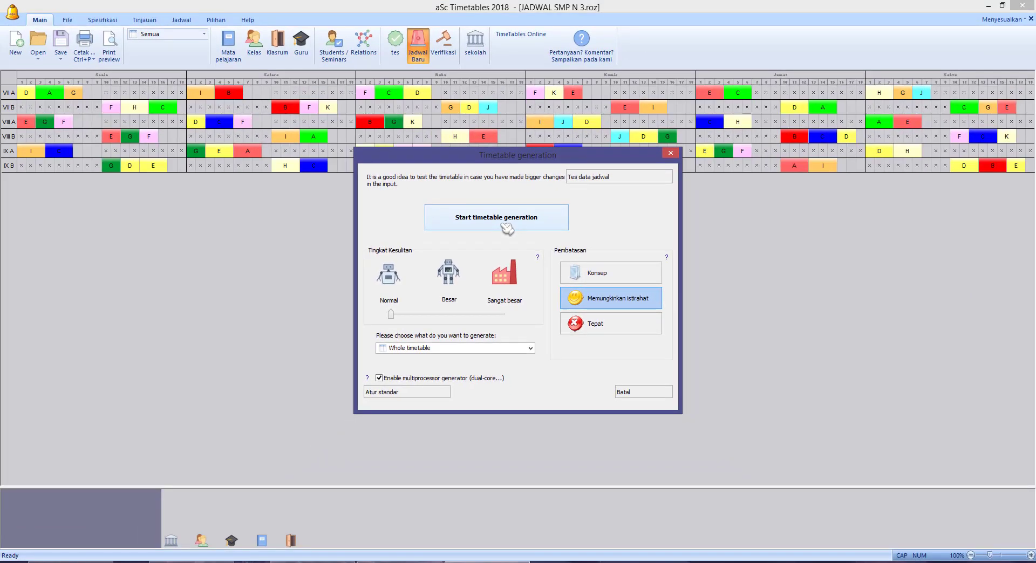
click(507, 228)
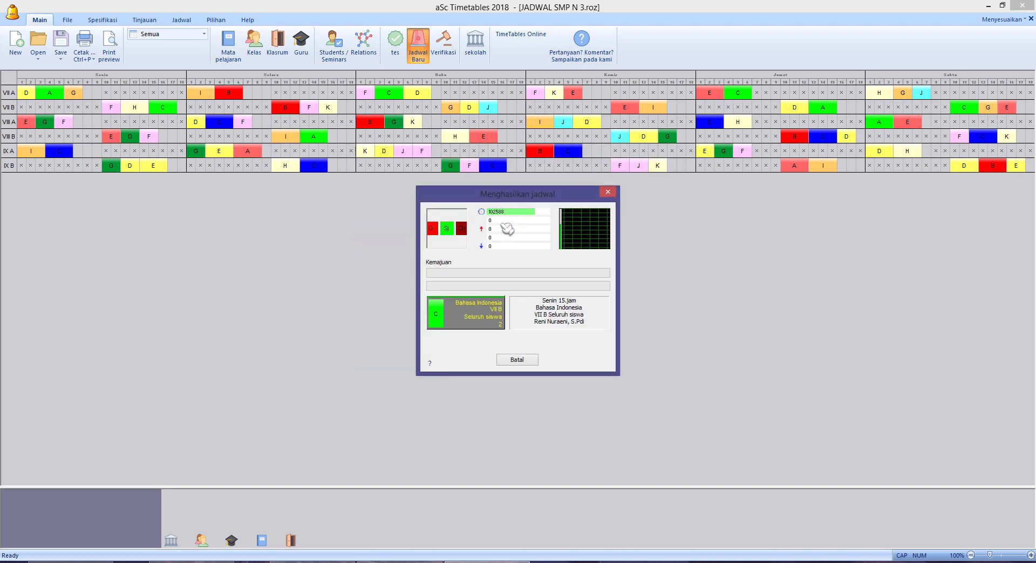